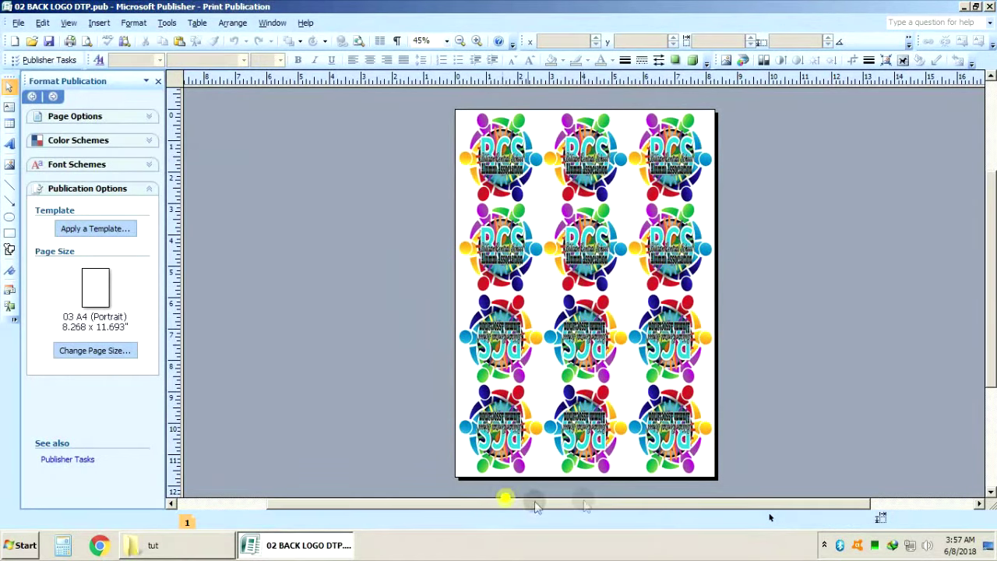
Save the publication as 02 BACK LOGO DTP.jpg, a high-quality 300 dpi JPEG.
{"action": "left_click_drag", "start_coordinate": [606, 504], "coordinate": [635, 507]}
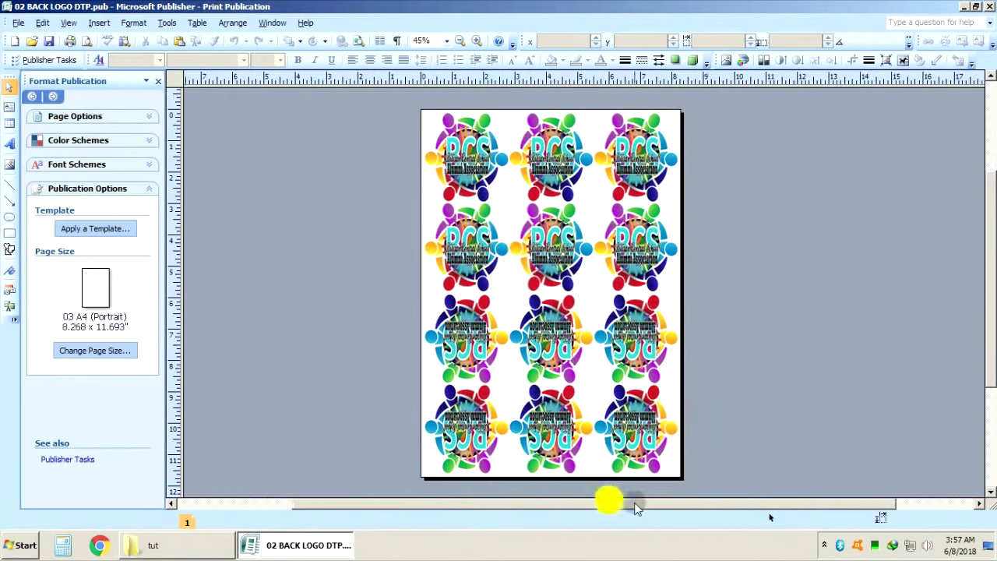
{"action": "left_click", "coordinate": [18, 23]}
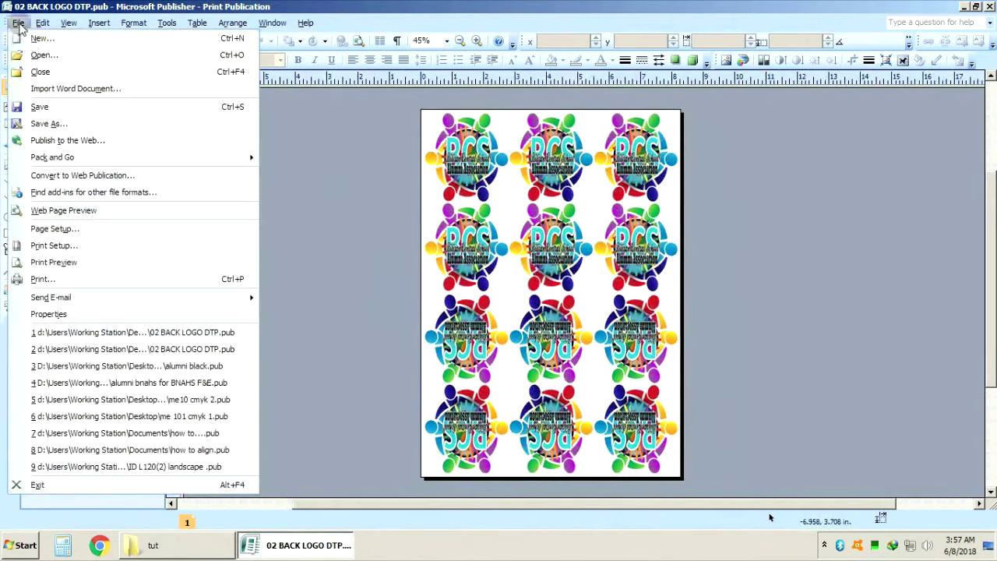
{"action": "left_click", "coordinate": [46, 123]}
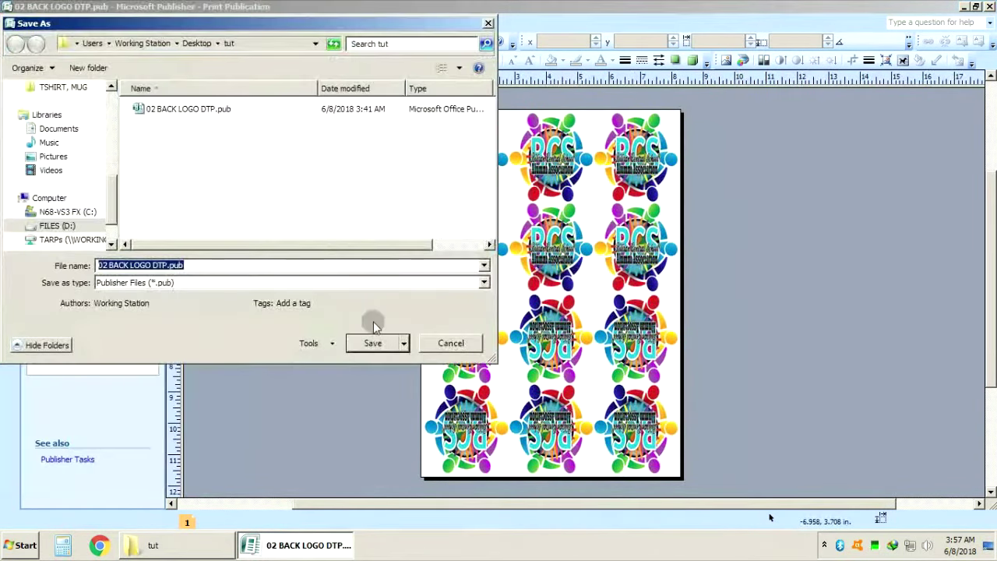
{"action": "key", "text": "Tab"}
{"action": "key", "text": "j"}
{"action": "left_click", "coordinate": [168, 356]}
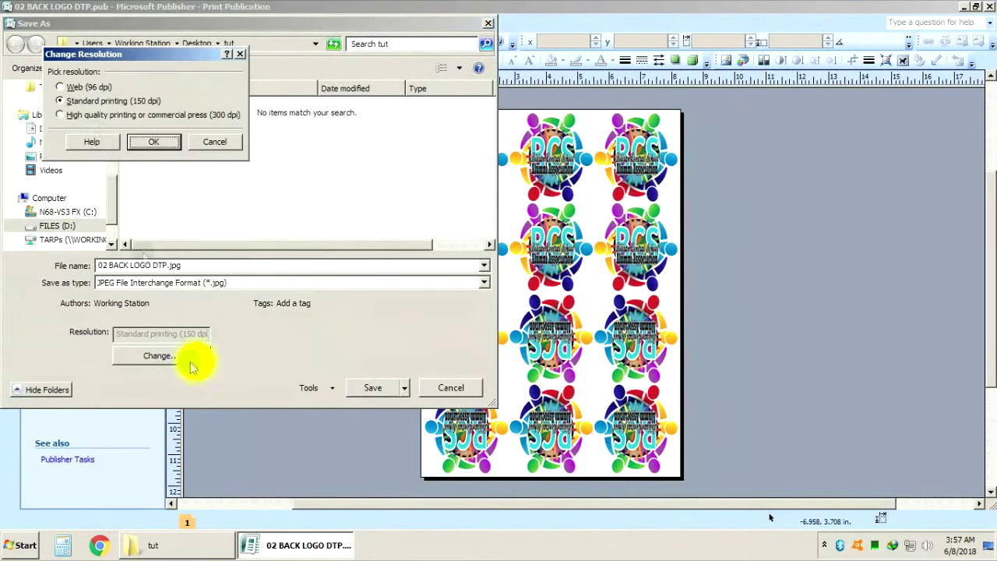
{"action": "left_click", "coordinate": [95, 115]}
{"action": "left_click", "coordinate": [148, 141]}
{"action": "left_click", "coordinate": [388, 393]}
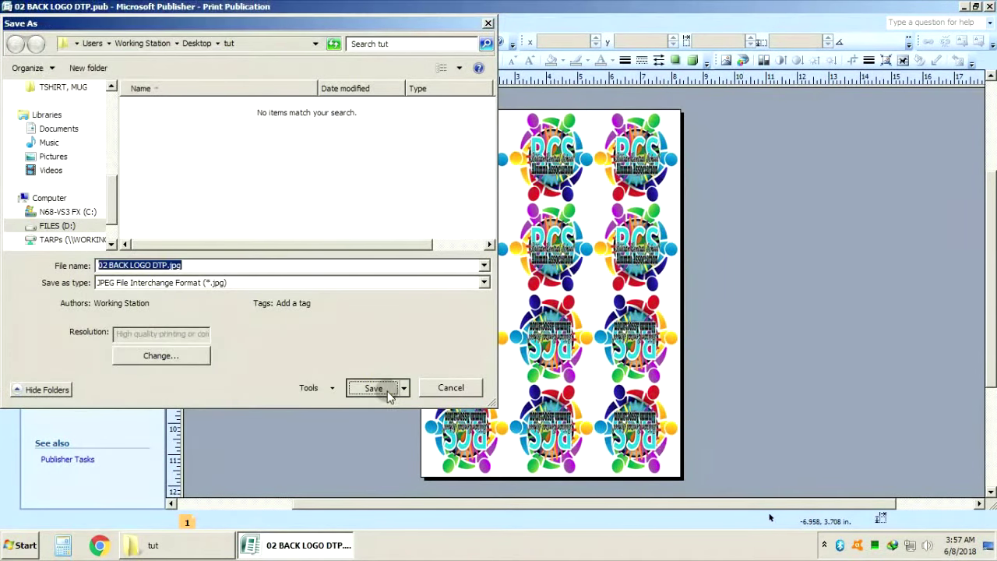
{"action": "left_click", "coordinate": [374, 388]}
Preview the exported 02 BACK LOGO DTP.jpg from the tut folder in Photo Viewer, then close it.
{"action": "left_click", "coordinate": [209, 545]}
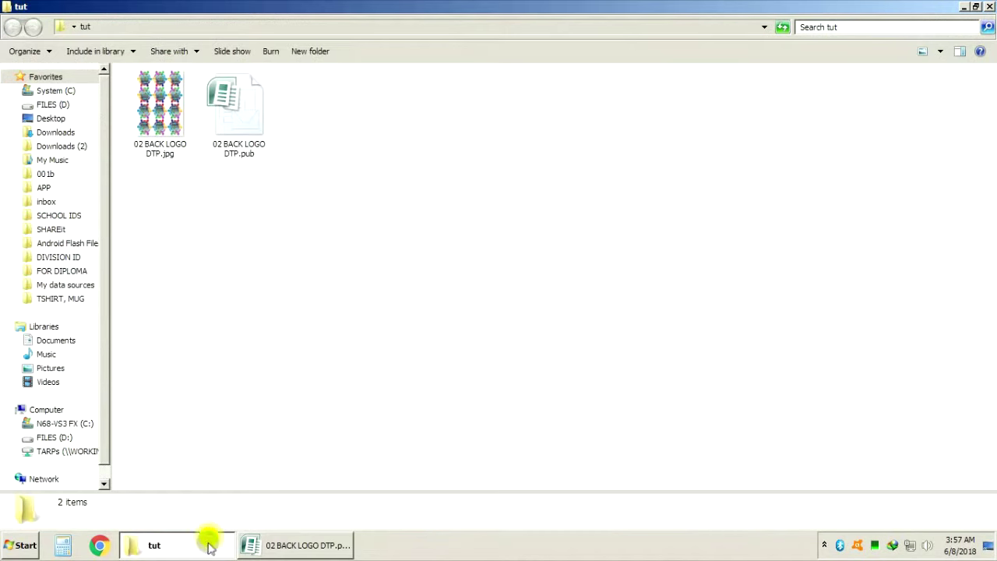
{"action": "mouse_move", "coordinate": [159, 106]}
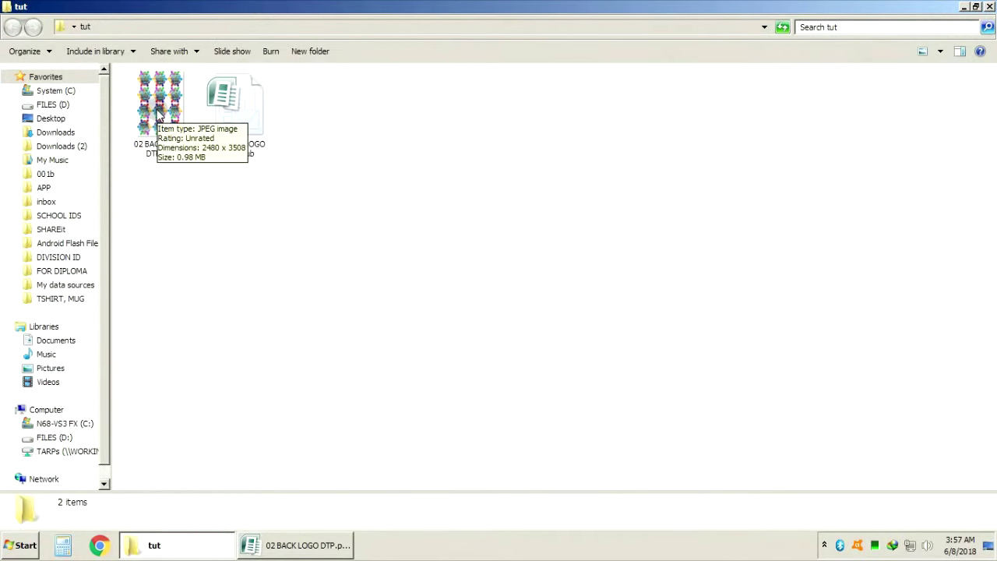
{"action": "left_click", "coordinate": [158, 115]}
{"action": "right_click", "coordinate": [349, 149]}
{"action": "left_click", "coordinate": [147, 109]}
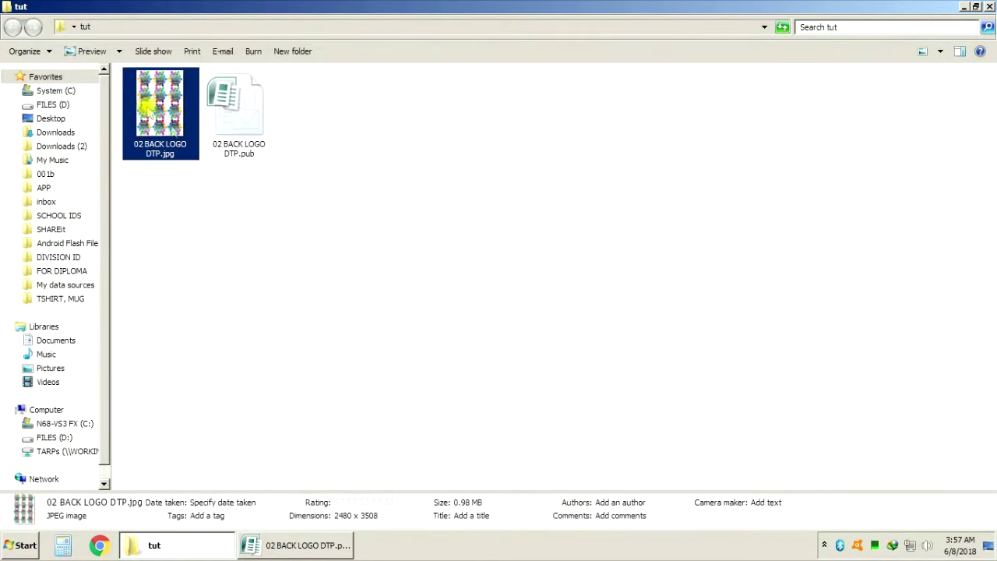
{"action": "double_click", "coordinate": [147, 110]}
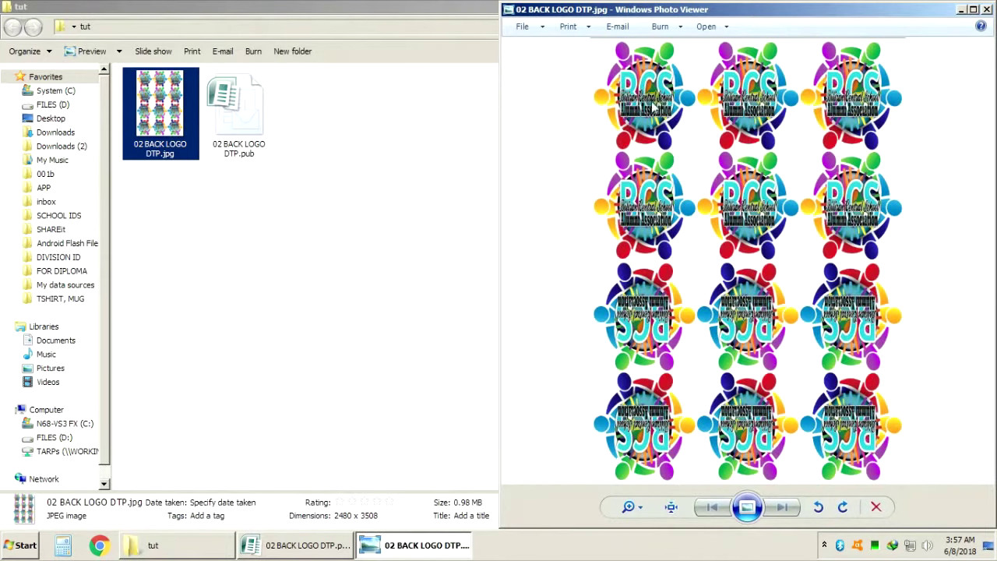
{"action": "scroll", "coordinate": [656, 354], "scroll_direction": "up", "scroll_amount": 2}
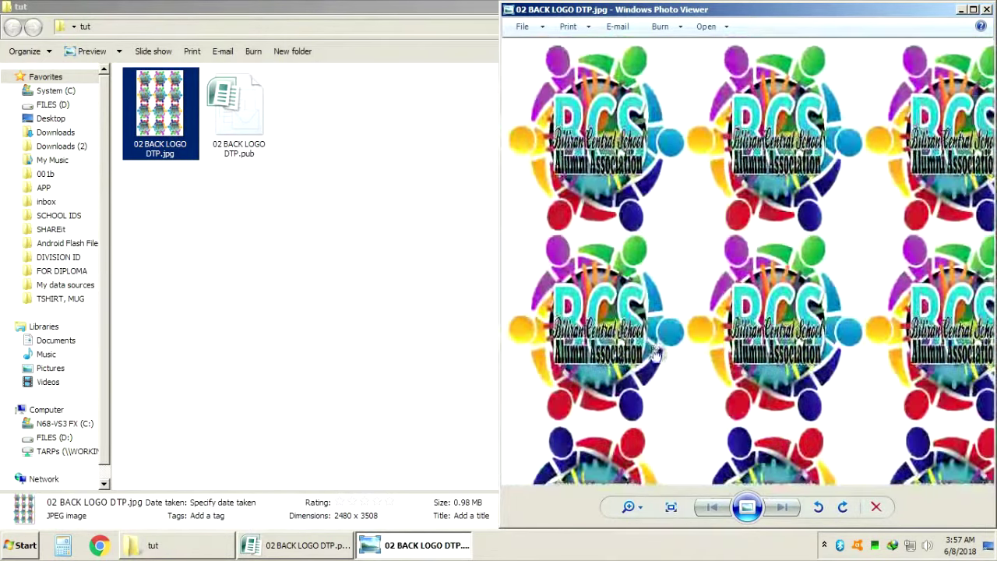
{"action": "scroll", "coordinate": [683, 223], "scroll_direction": "down", "scroll_amount": 1}
{"action": "scroll", "coordinate": [785, 154], "scroll_direction": "down", "scroll_amount": 1}
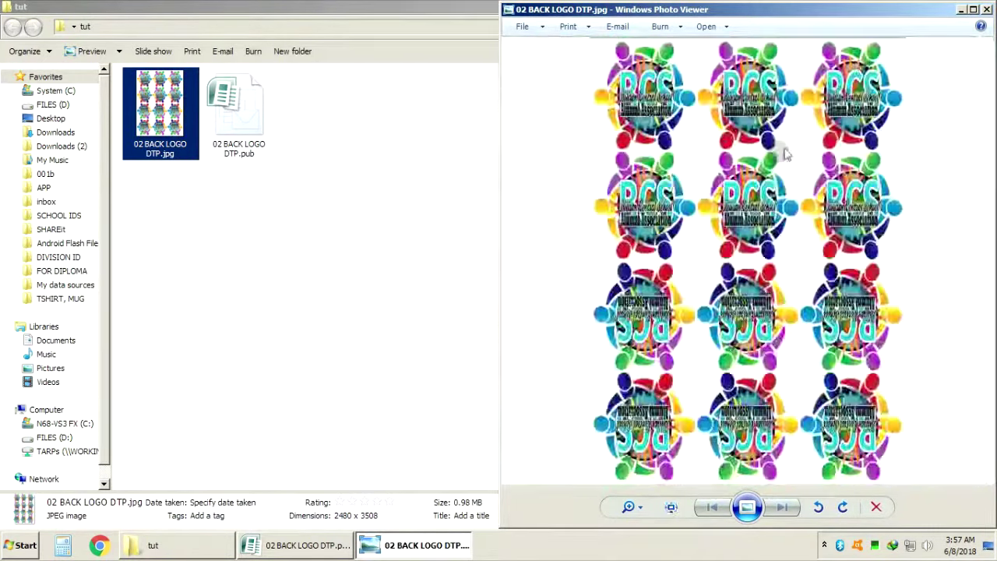
{"action": "left_click", "coordinate": [985, 9]}
Open 02 BACK LOGO DTP.jpg in GIMP using the desktop GIMP 2 icon.
{"action": "double_click", "coordinate": [405, 5]}
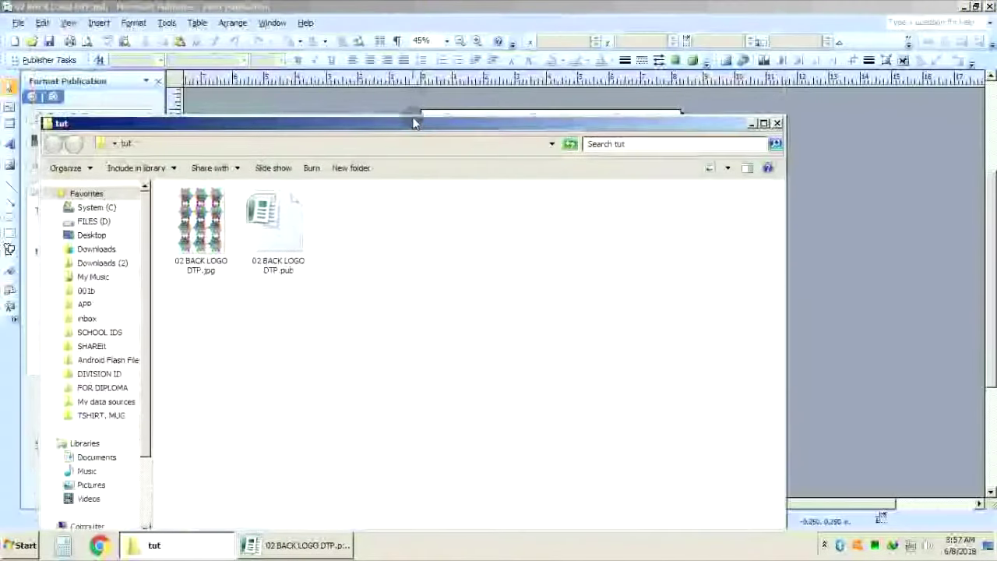
{"action": "double_click", "coordinate": [922, 6]}
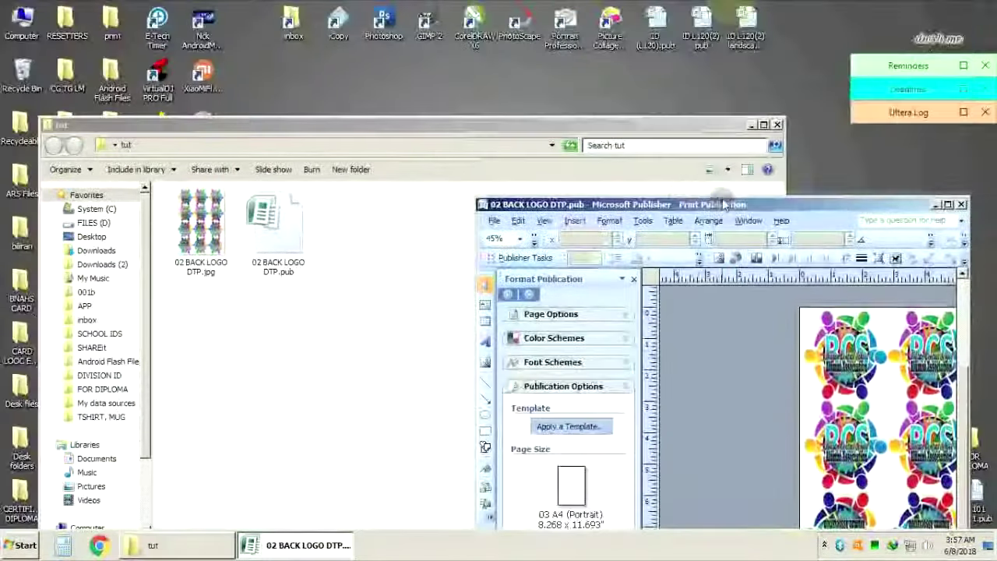
{"action": "left_click", "coordinate": [184, 224]}
{"action": "double_click", "coordinate": [426, 23]}
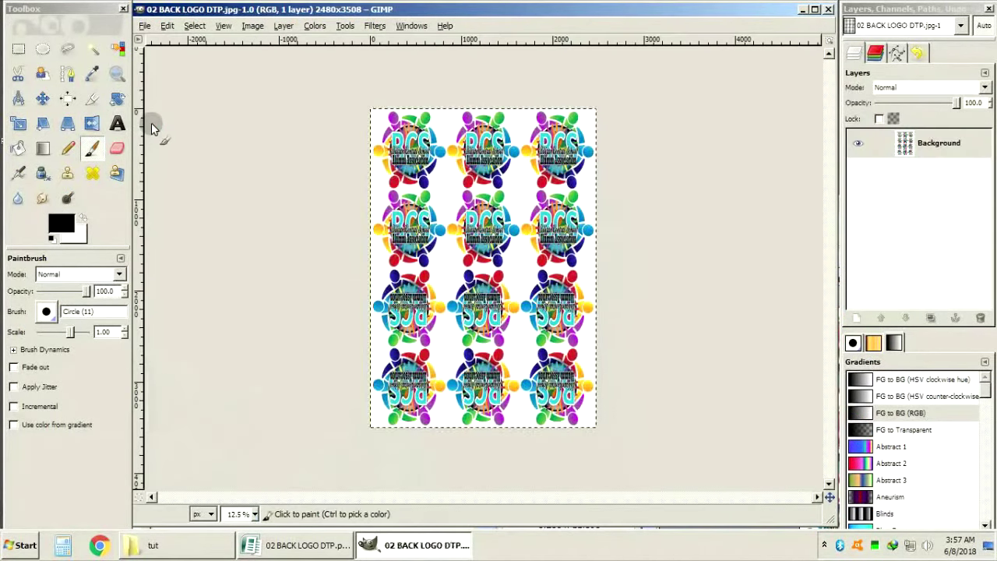
Crop the logo sheet to its top two rows (2480×1766), keeping the six logos.
{"action": "left_click", "coordinate": [93, 100]}
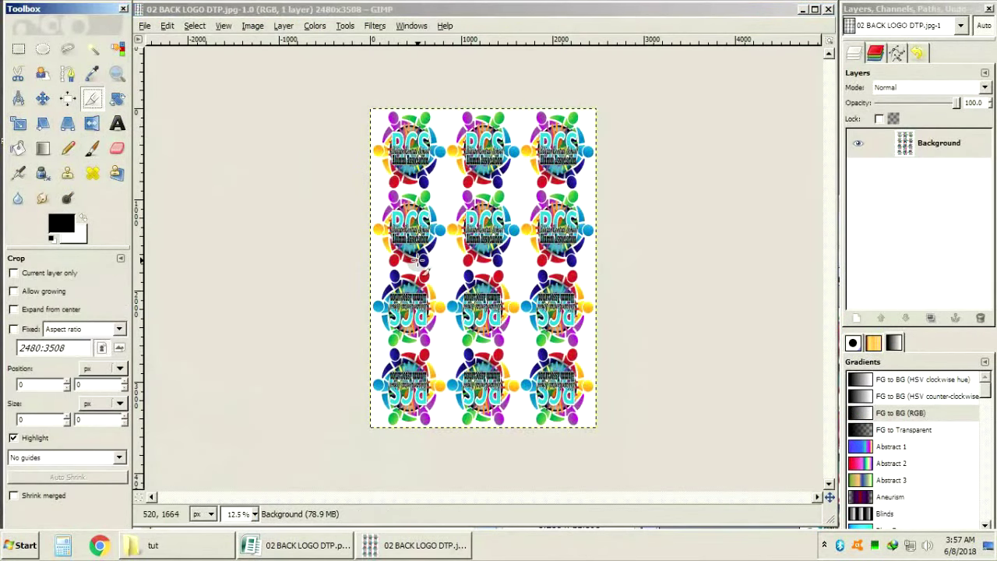
{"action": "left_click_drag", "start_coordinate": [309, 78], "coordinate": [635, 228]}
{"action": "left_click_drag", "start_coordinate": [679, 266], "coordinate": [679, 267]}
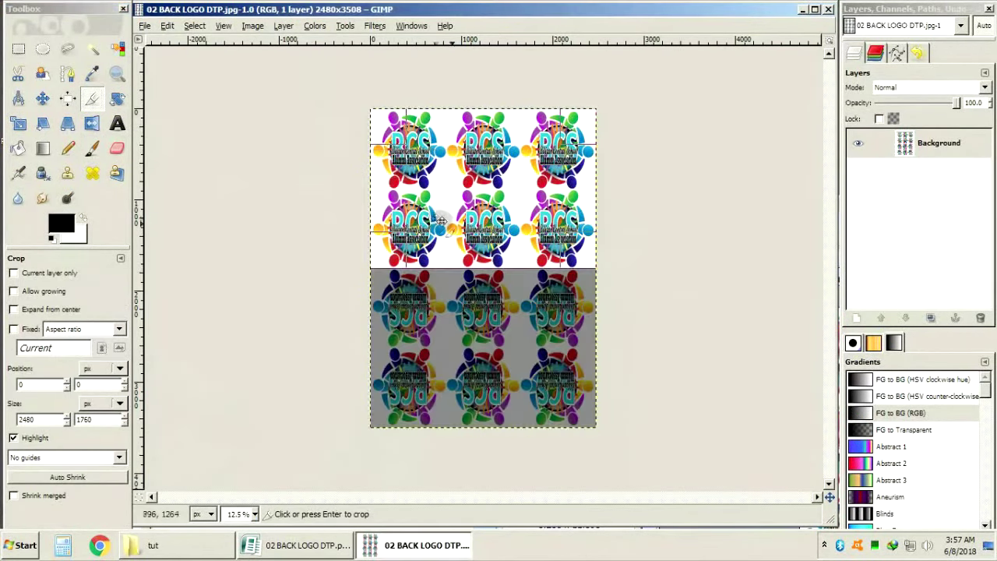
{"action": "scroll", "coordinate": [534, 278], "scroll_direction": "up", "scroll_amount": 2}
{"action": "scroll", "coordinate": [499, 281], "scroll_direction": "up", "scroll_amount": 2}
{"action": "scroll", "coordinate": [432, 293], "scroll_direction": "up", "scroll_amount": 1}
{"action": "left_click_drag", "start_coordinate": [433, 294], "coordinate": [507, 250]}
{"action": "scroll", "coordinate": [507, 250], "scroll_direction": "down", "scroll_amount": 4}
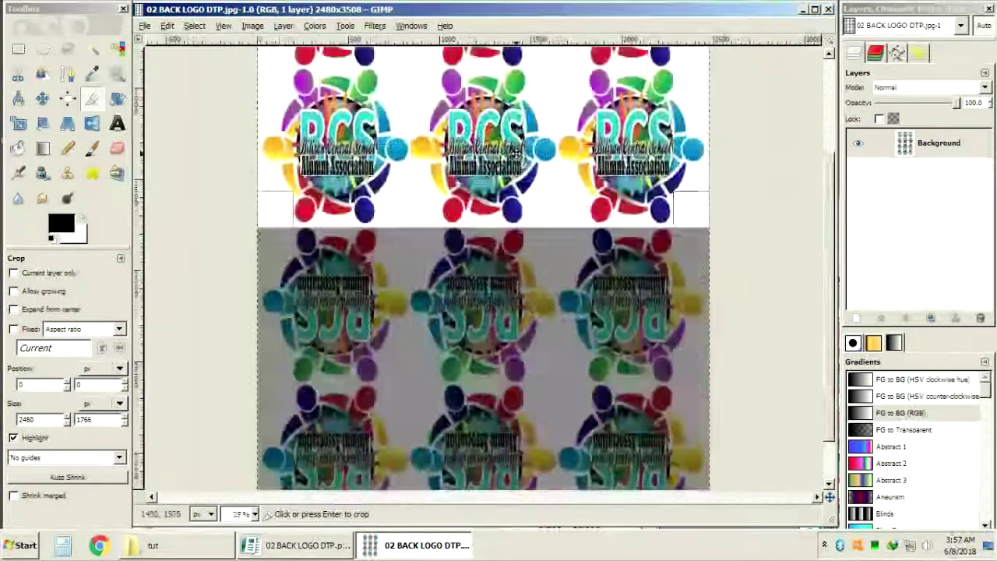
{"action": "key", "text": "Return"}
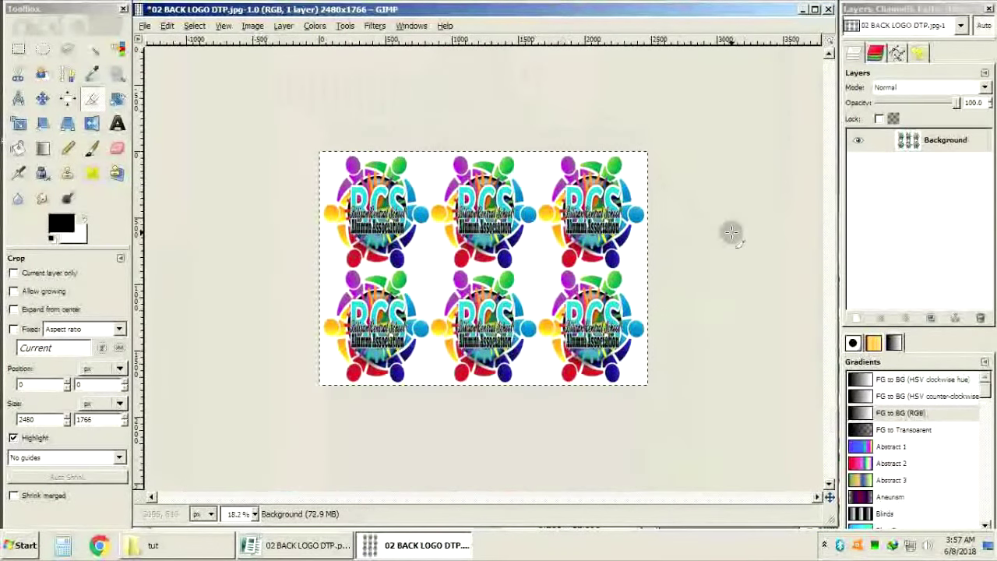
{"action": "scroll", "coordinate": [436, 177], "scroll_direction": "up", "scroll_amount": 1}
{"action": "scroll", "coordinate": [329, 141], "scroll_direction": "up", "scroll_amount": 1}
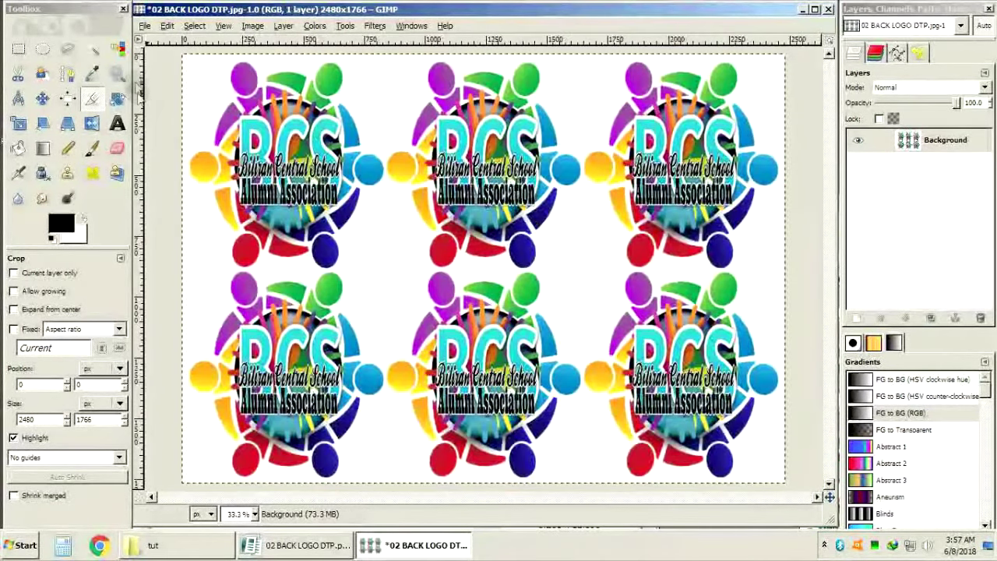
Select the white background by colour and invert the selection onto the six logos.
{"action": "left_click", "coordinate": [95, 49]}
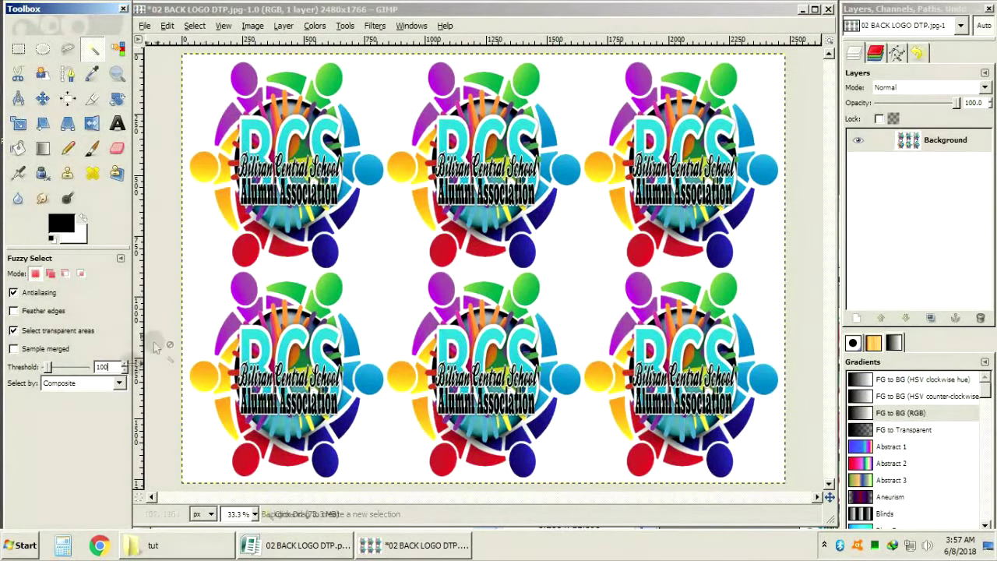
{"action": "left_click", "coordinate": [191, 266]}
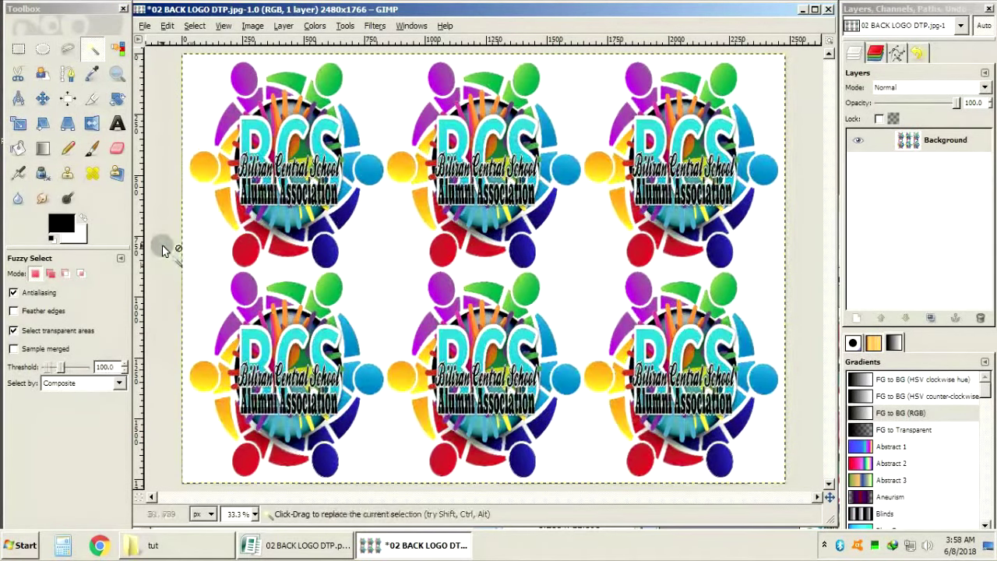
{"action": "left_click", "coordinate": [187, 234]}
{"action": "left_click", "coordinate": [194, 26]}
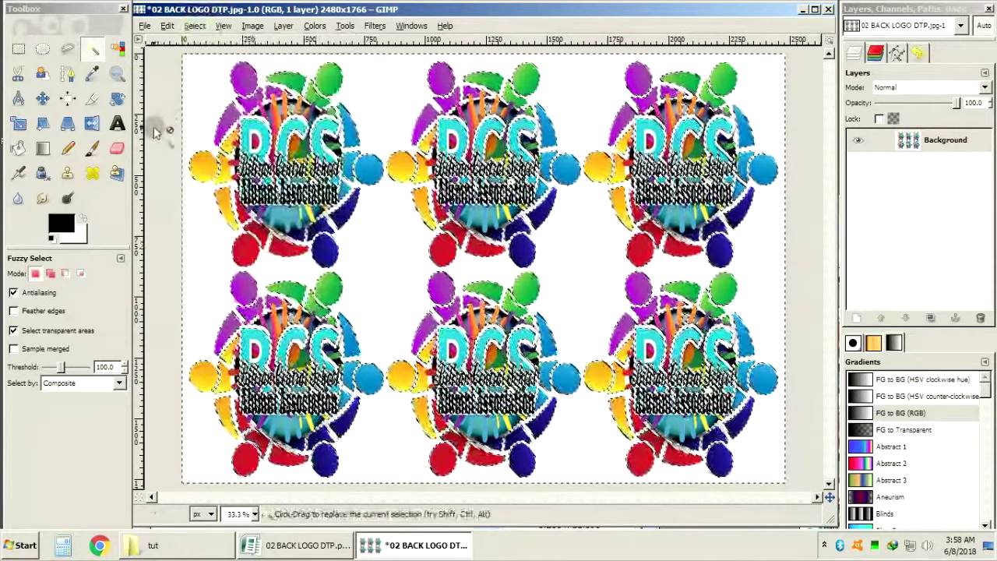
{"action": "left_click", "coordinate": [195, 26]}
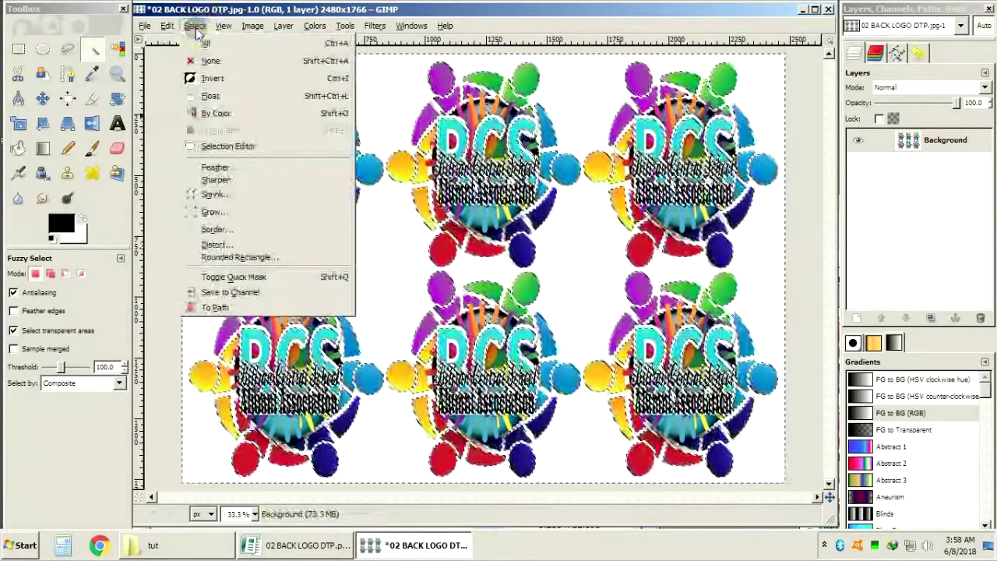
{"action": "left_click", "coordinate": [207, 82]}
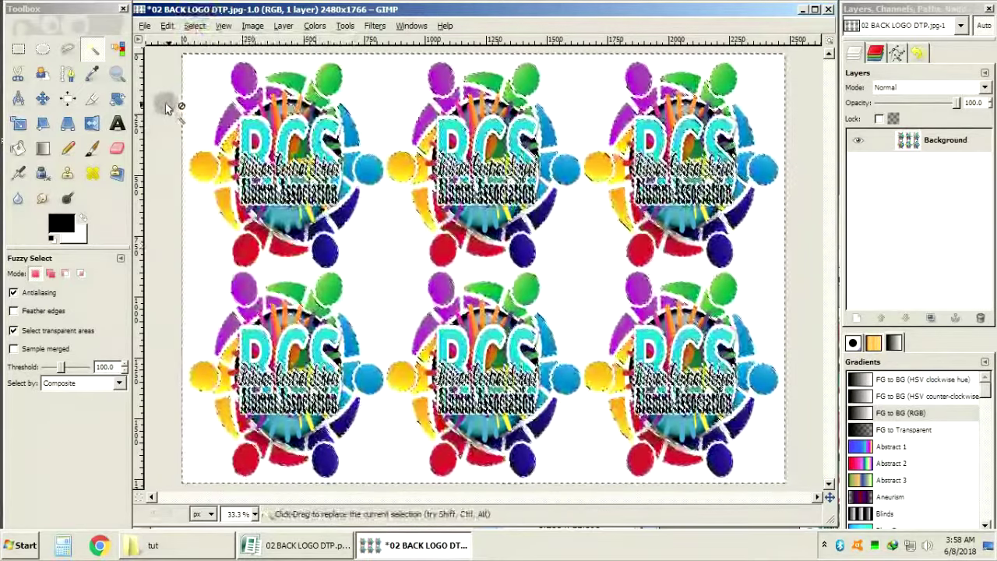
Grow the logo selection by 10 pixels, then by another 10 pixels.
{"action": "left_click", "coordinate": [194, 25]}
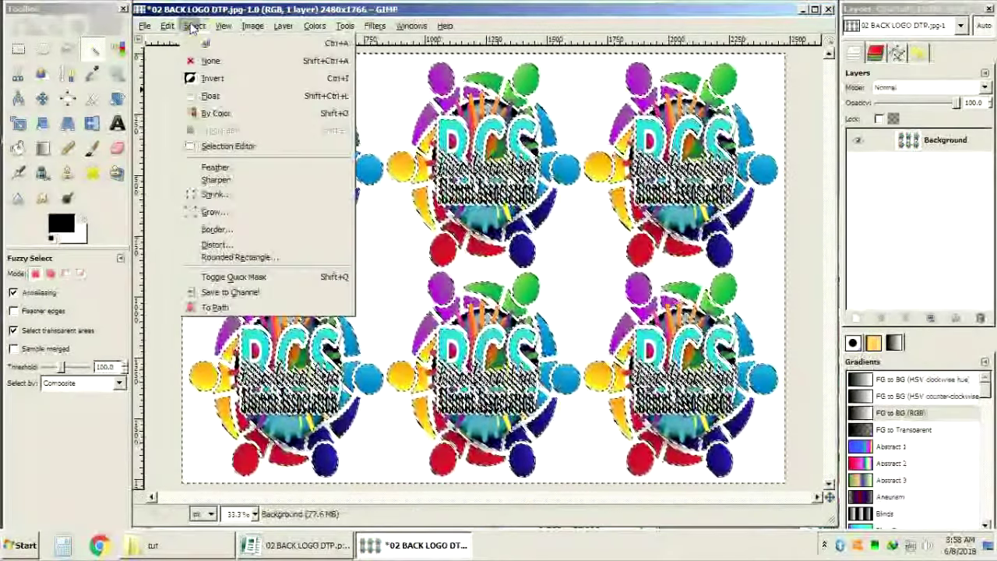
{"action": "left_click", "coordinate": [214, 212]}
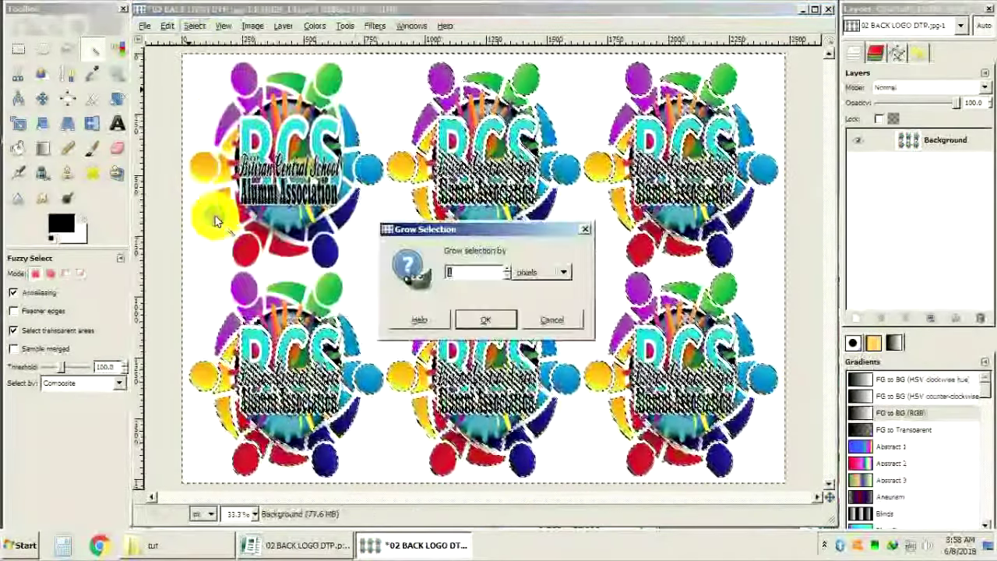
{"action": "type", "text": "10"}
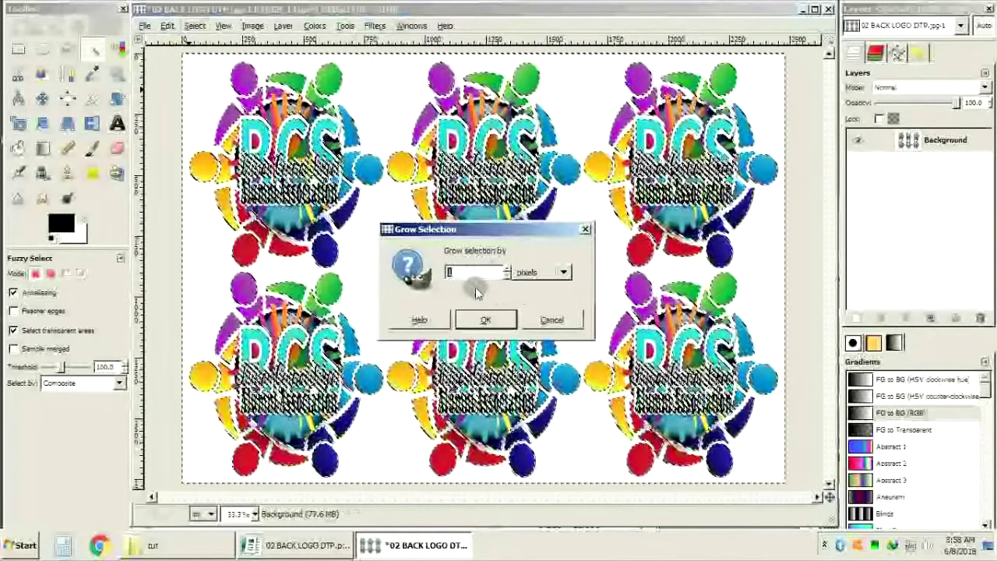
{"action": "left_click", "coordinate": [485, 320]}
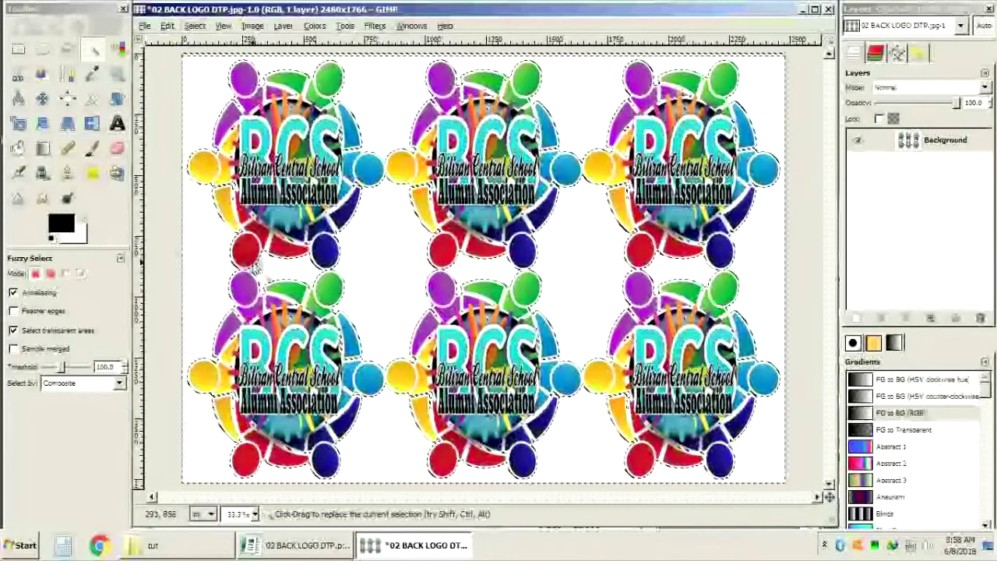
{"action": "left_click", "coordinate": [195, 26]}
{"action": "left_click", "coordinate": [209, 212]}
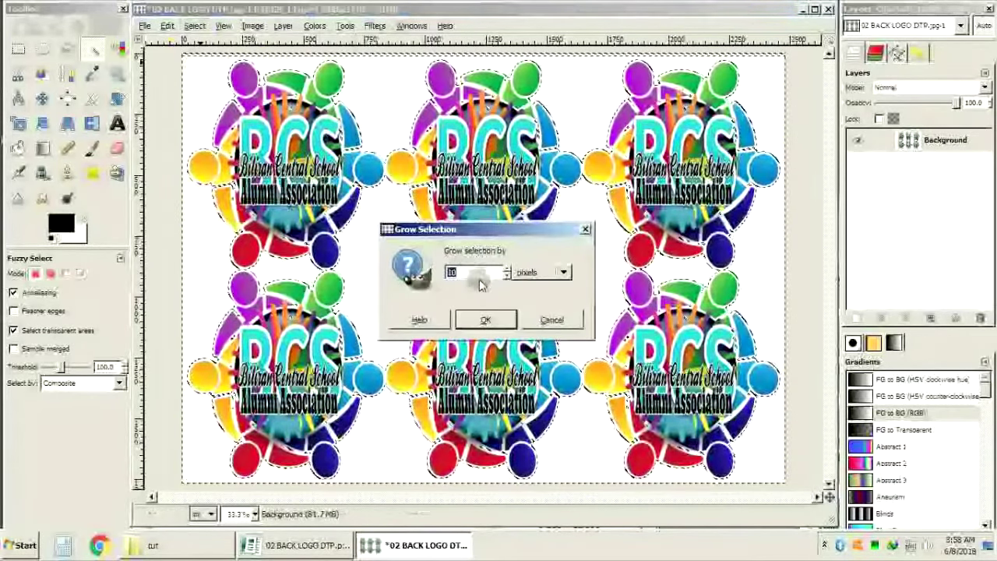
{"action": "key", "text": "Return"}
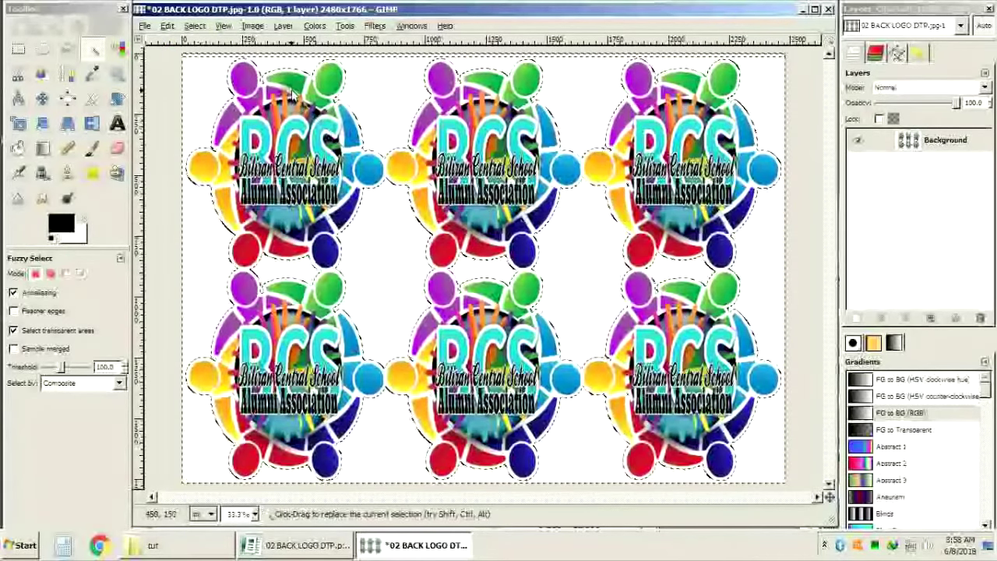
Add a new layer and delete everything outside the grown logos, leaving black silhouettes.
{"action": "left_click", "coordinate": [857, 318]}
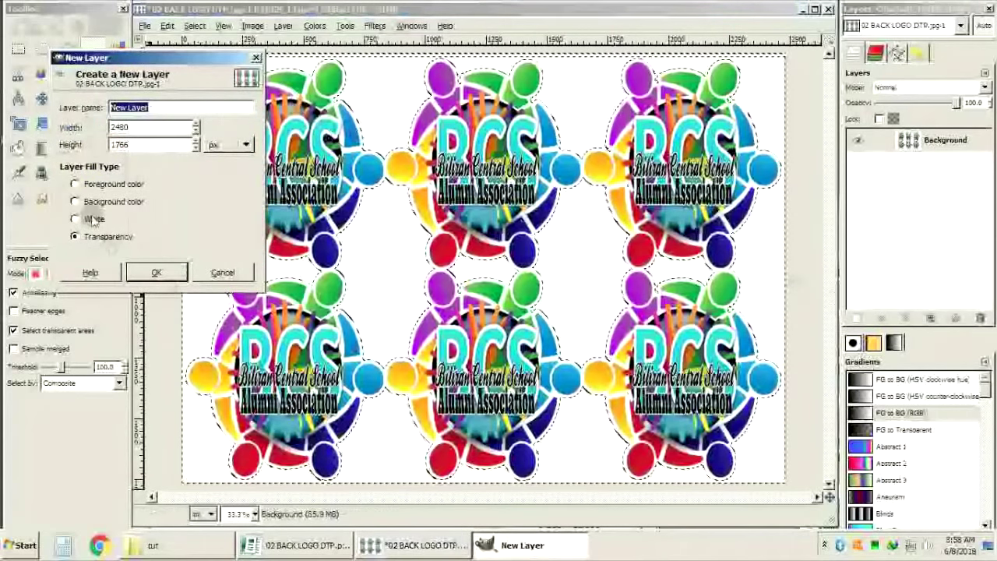
{"action": "left_click", "coordinate": [152, 272]}
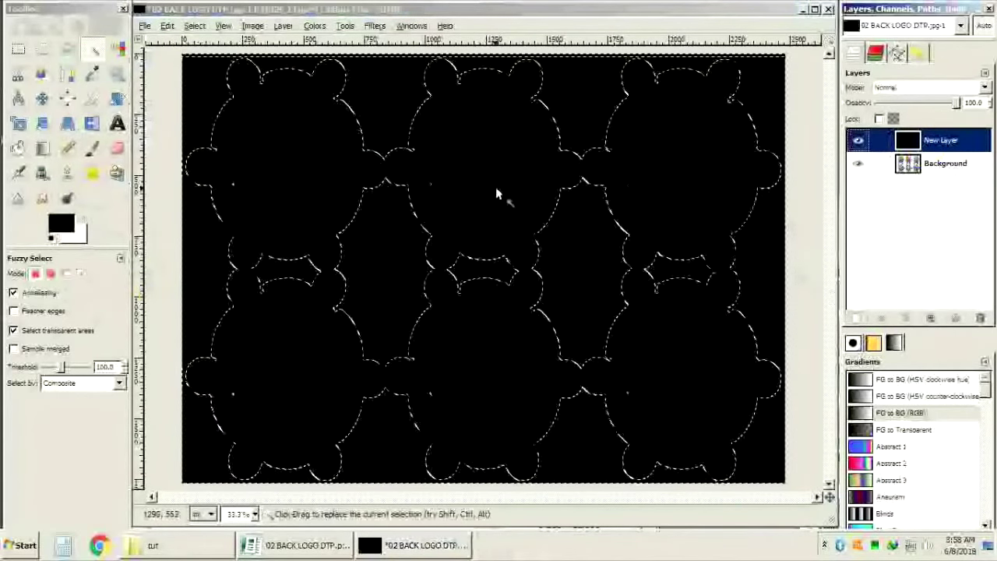
{"action": "left_click", "coordinate": [169, 27]}
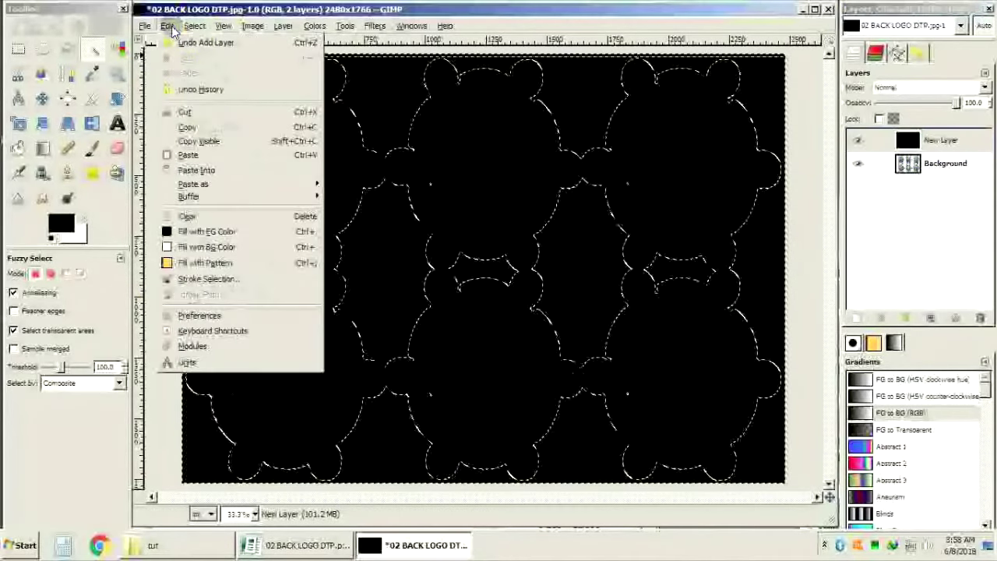
{"action": "mouse_move", "coordinate": [195, 26]}
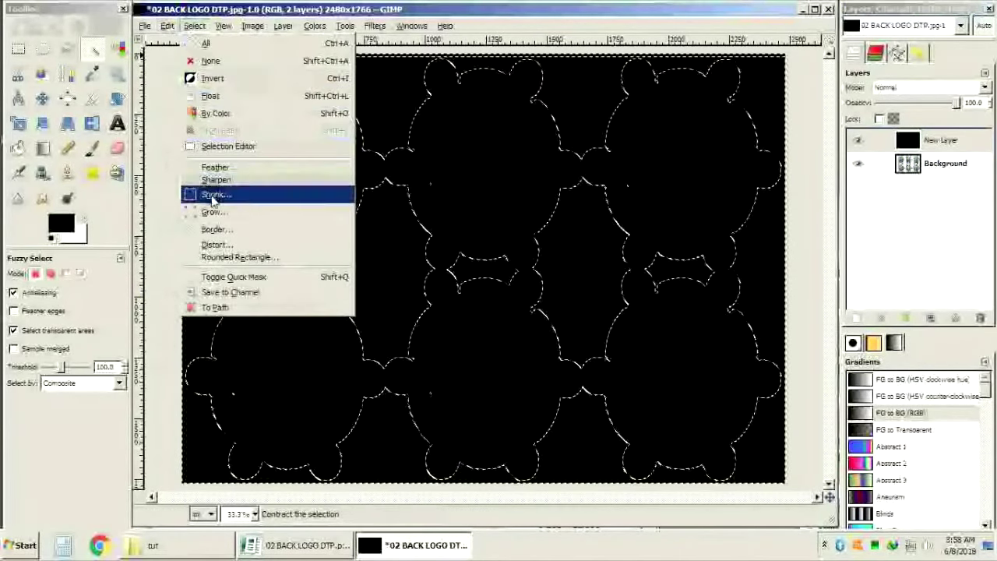
{"action": "left_click", "coordinate": [204, 81]}
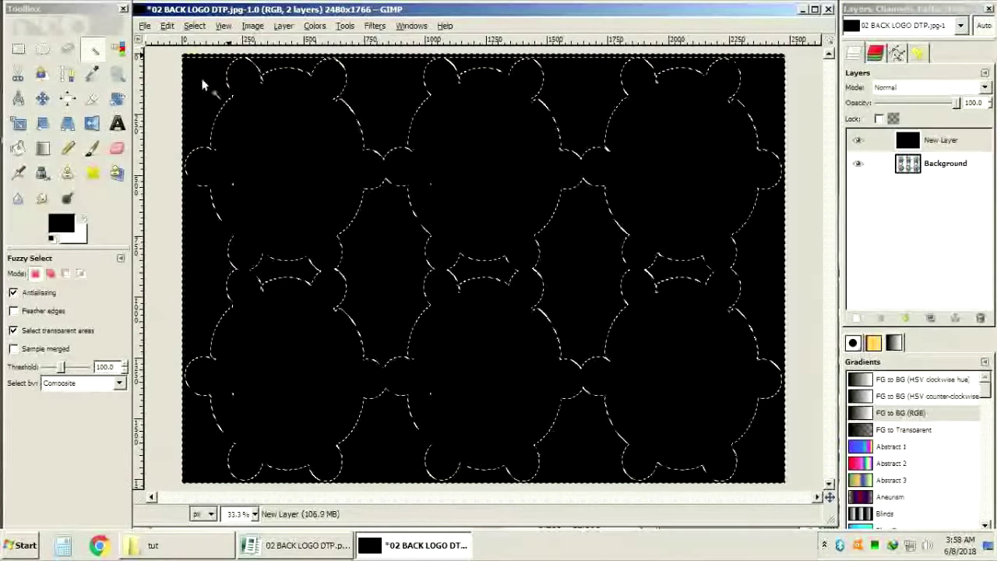
{"action": "key", "text": "Delete"}
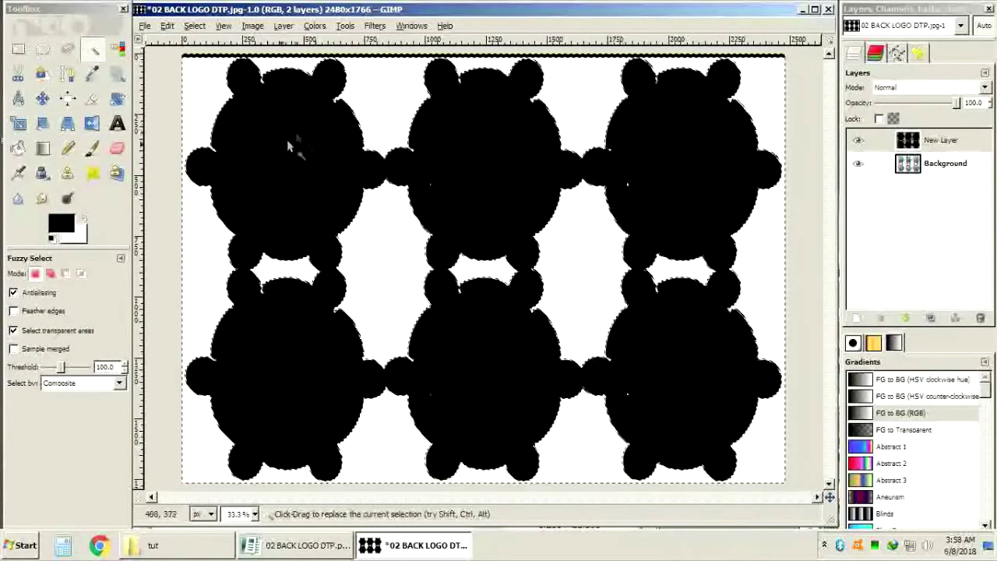
{"action": "scroll", "coordinate": [286, 139], "scroll_direction": "down", "scroll_amount": 1}
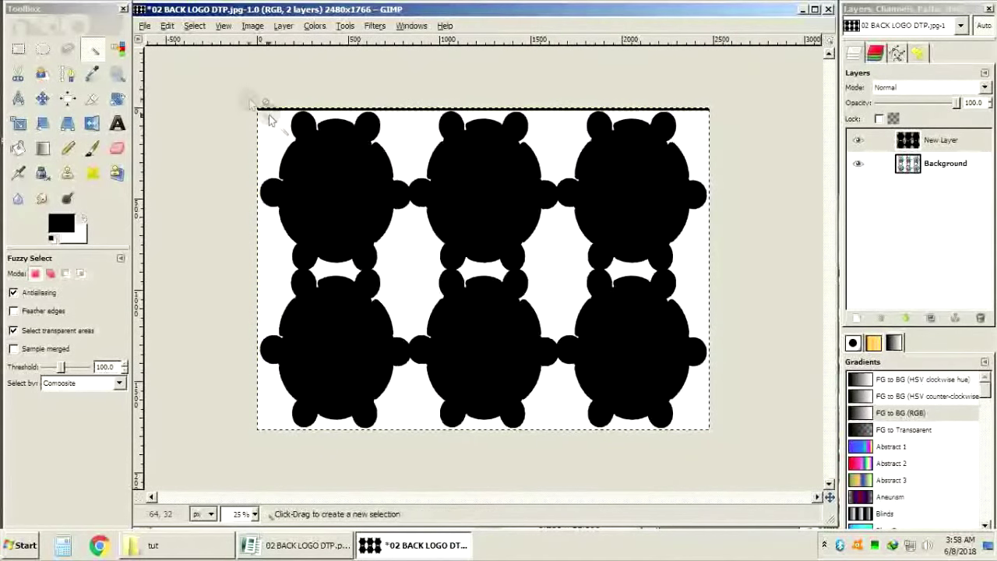
Draw a rectangular selection strip along the image's top edge, above the silhouettes.
{"action": "left_click", "coordinate": [21, 49]}
{"action": "scroll", "coordinate": [305, 95], "scroll_direction": "up", "scroll_amount": 3}
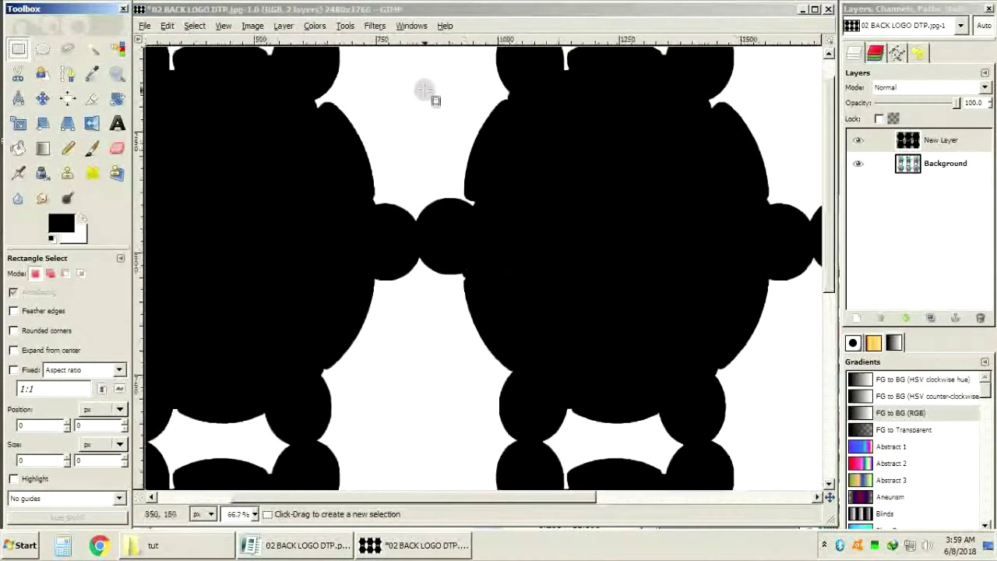
{"action": "scroll", "coordinate": [442, 50], "scroll_direction": "down", "scroll_amount": 1}
{"action": "scroll", "coordinate": [423, 78], "scroll_direction": "down", "scroll_amount": 2}
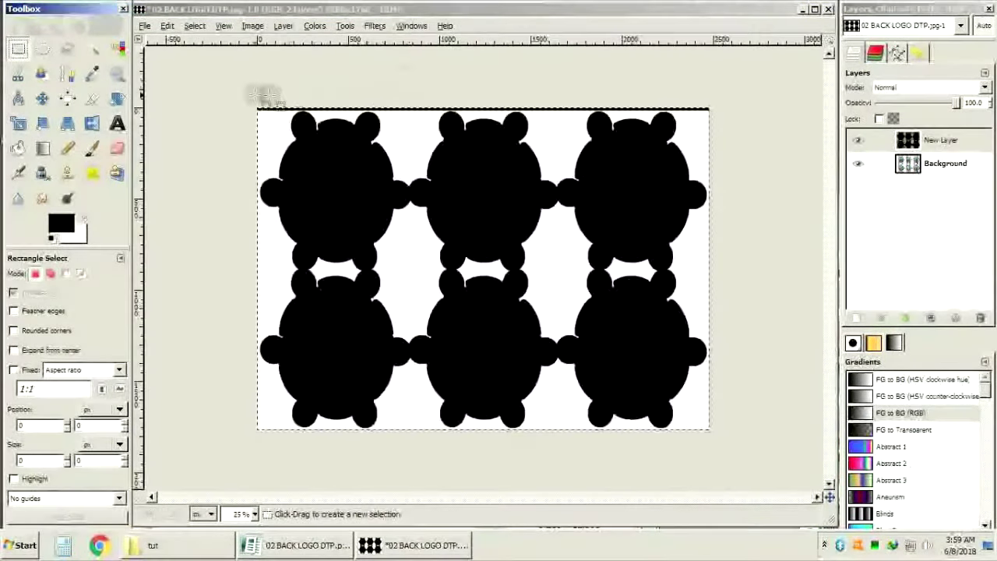
{"action": "left_click_drag", "start_coordinate": [226, 86], "coordinate": [760, 126]}
{"action": "scroll", "coordinate": [456, 103], "scroll_direction": "up", "scroll_amount": 3}
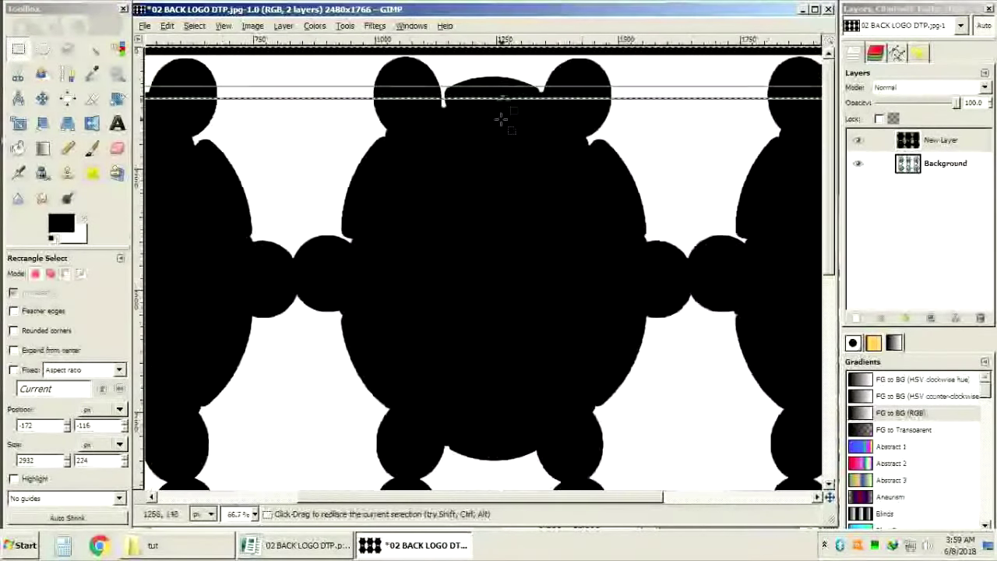
{"action": "left_click_drag", "start_coordinate": [491, 87], "coordinate": [527, 44]}
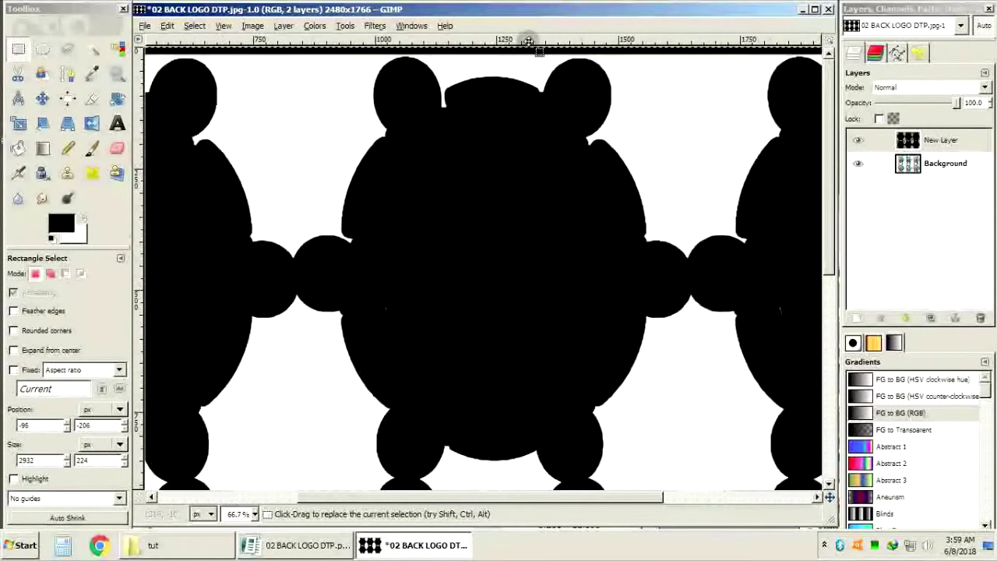
{"action": "scroll", "coordinate": [428, 150], "scroll_direction": "down", "scroll_amount": 3}
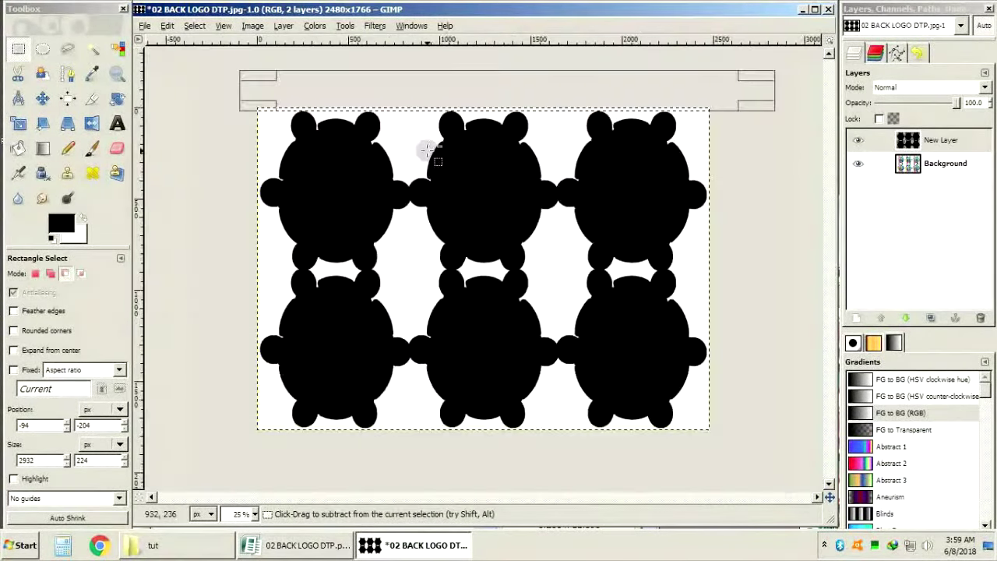
{"action": "scroll", "coordinate": [467, 437], "scroll_direction": "up", "scroll_amount": 2}
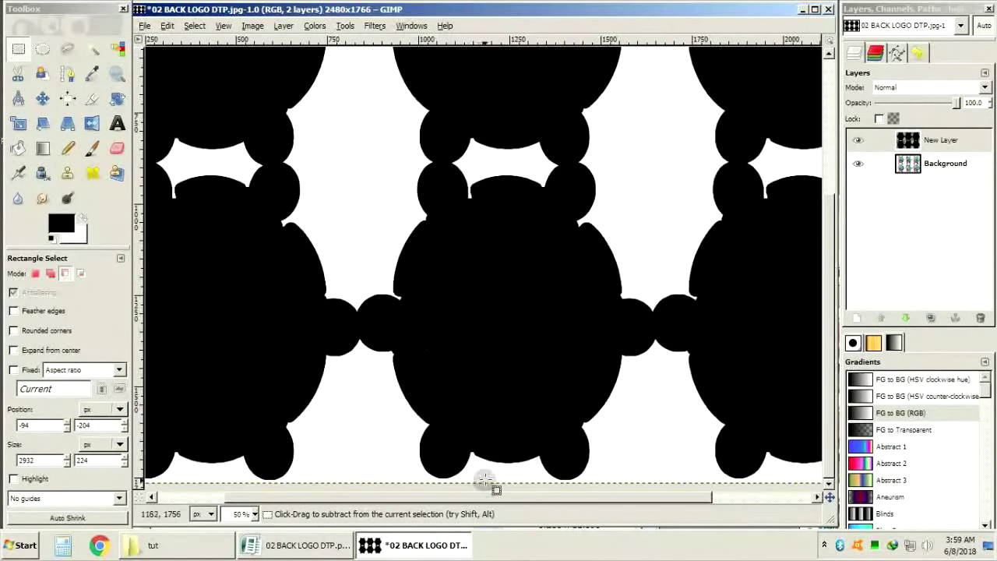
{"action": "scroll", "coordinate": [330, 141], "scroll_direction": "down", "scroll_amount": 2}
{"action": "scroll", "coordinate": [249, 100], "scroll_direction": "up", "scroll_amount": 2}
{"action": "scroll", "coordinate": [237, 130], "scroll_direction": "up", "scroll_amount": 1}
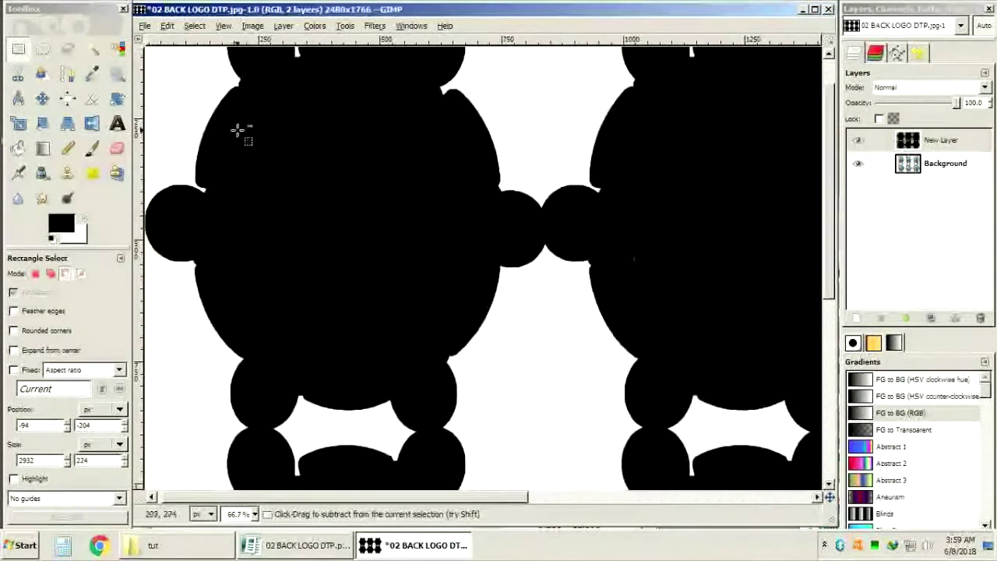
{"action": "scroll", "coordinate": [162, 204], "scroll_direction": "up", "scroll_amount": 1}
{"action": "scroll", "coordinate": [156, 200], "scroll_direction": "down", "scroll_amount": 1}
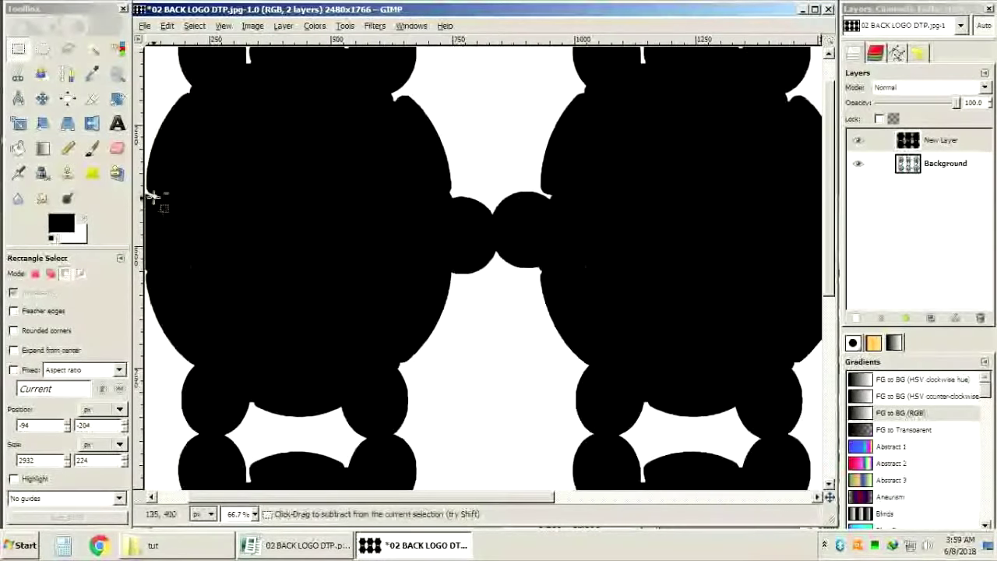
{"action": "scroll", "coordinate": [293, 164], "scroll_direction": "down", "scroll_amount": 1}
{"action": "scroll", "coordinate": [293, 164], "scroll_direction": "down", "scroll_amount": 1}
{"action": "scroll", "coordinate": [200, 78], "scroll_direction": "up", "scroll_amount": 1}
{"action": "scroll", "coordinate": [325, 160], "scroll_direction": "up", "scroll_amount": 1}
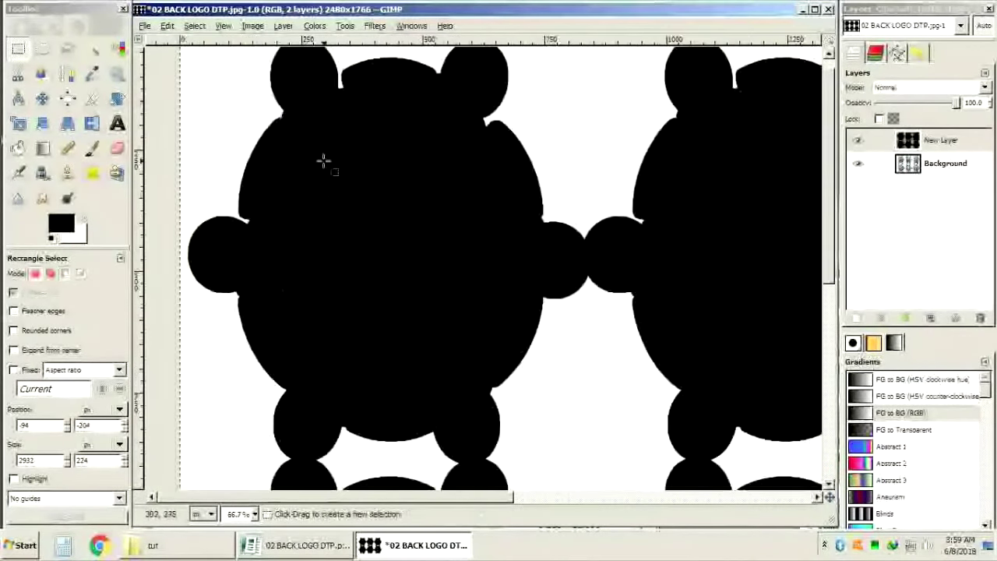
On New Layer, fill an elliptical selection around the turtle's body with black to smooth it.
{"action": "left_click", "coordinate": [925, 139]}
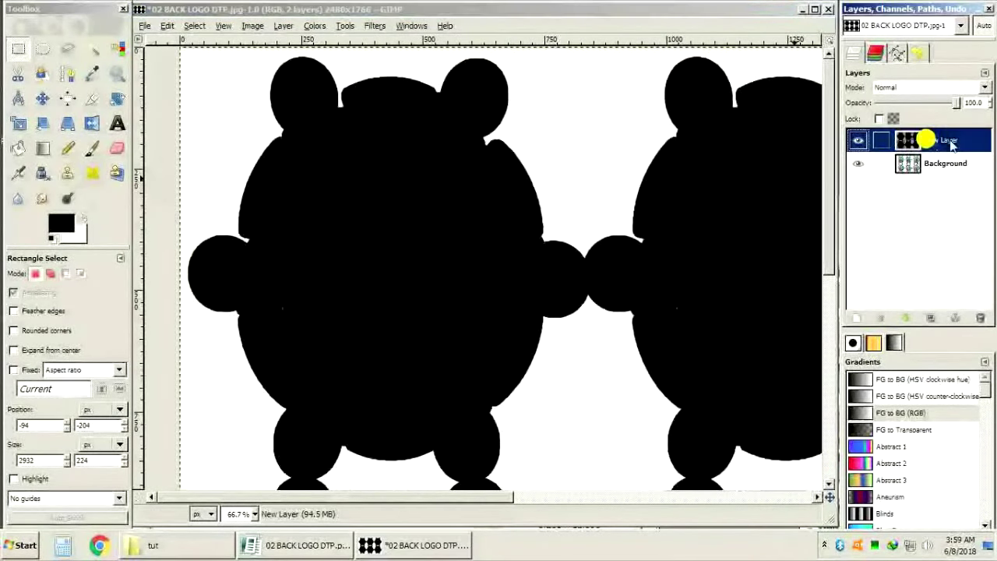
{"action": "left_click", "coordinate": [92, 148]}
{"action": "left_click", "coordinate": [286, 146]}
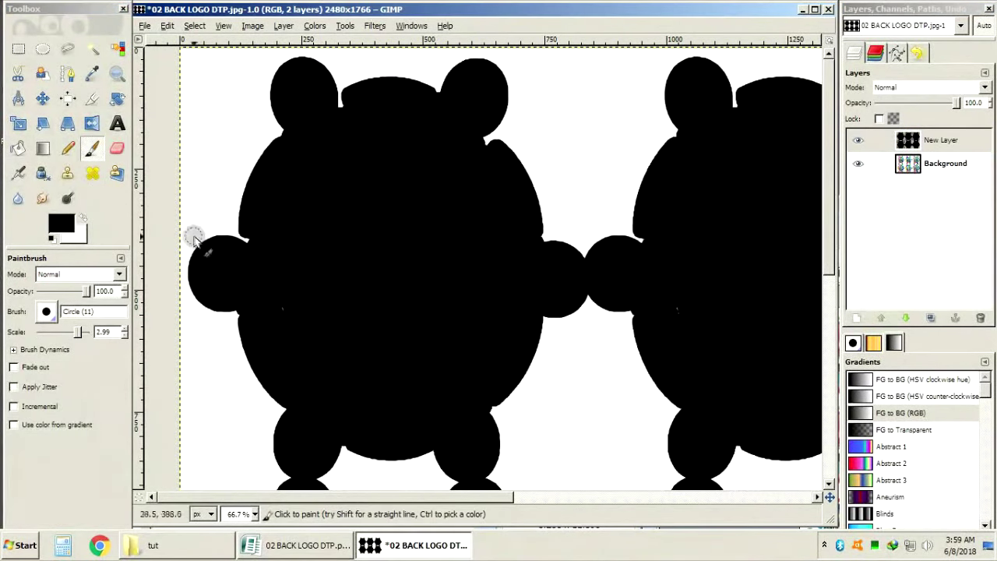
{"action": "key", "text": "e"}
{"action": "left_click_drag", "start_coordinate": [267, 123], "coordinate": [546, 434]}
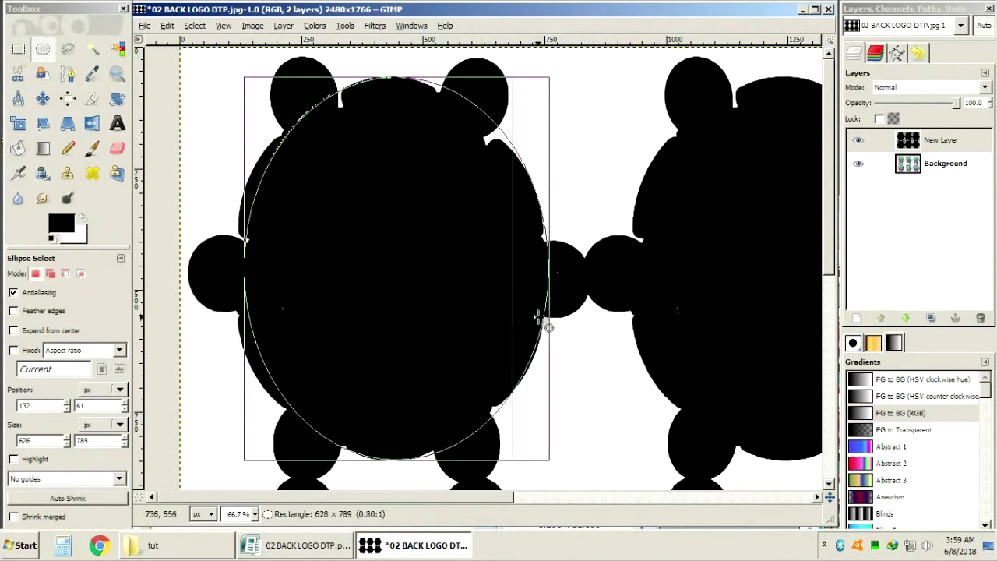
{"action": "left_click_drag", "start_coordinate": [268, 303], "coordinate": [233, 296]}
{"action": "left_click_drag", "start_coordinate": [403, 100], "coordinate": [402, 98]}
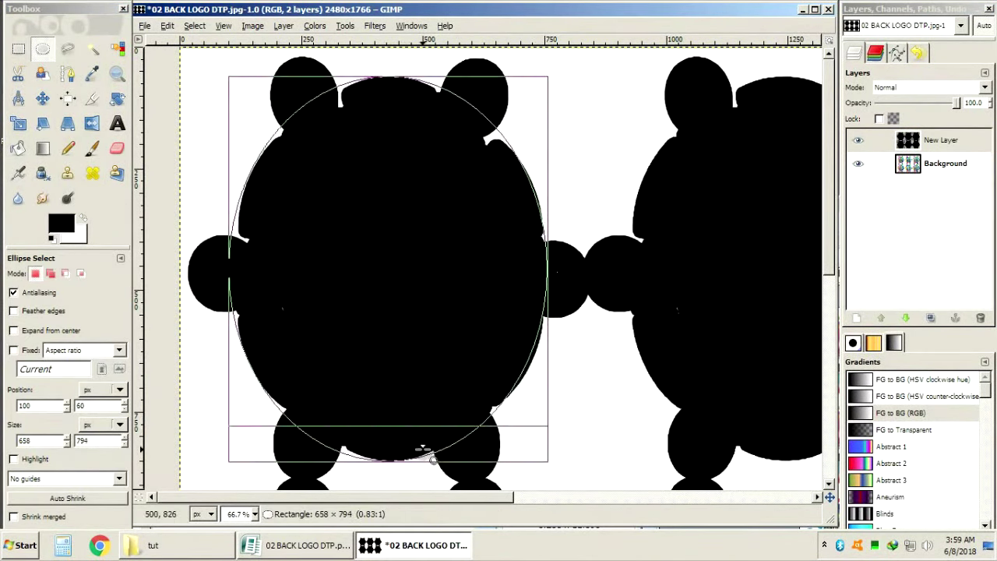
{"action": "left_click_drag", "start_coordinate": [537, 296], "coordinate": [528, 291]}
{"action": "key", "text": "Return"}
{"action": "key", "text": "shift+b"}
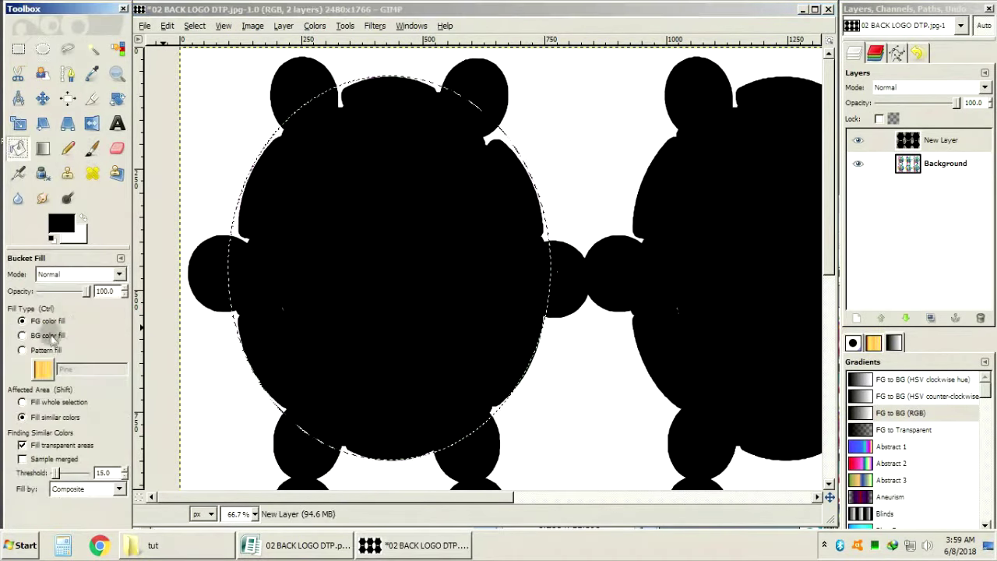
{"action": "left_click", "coordinate": [545, 299]}
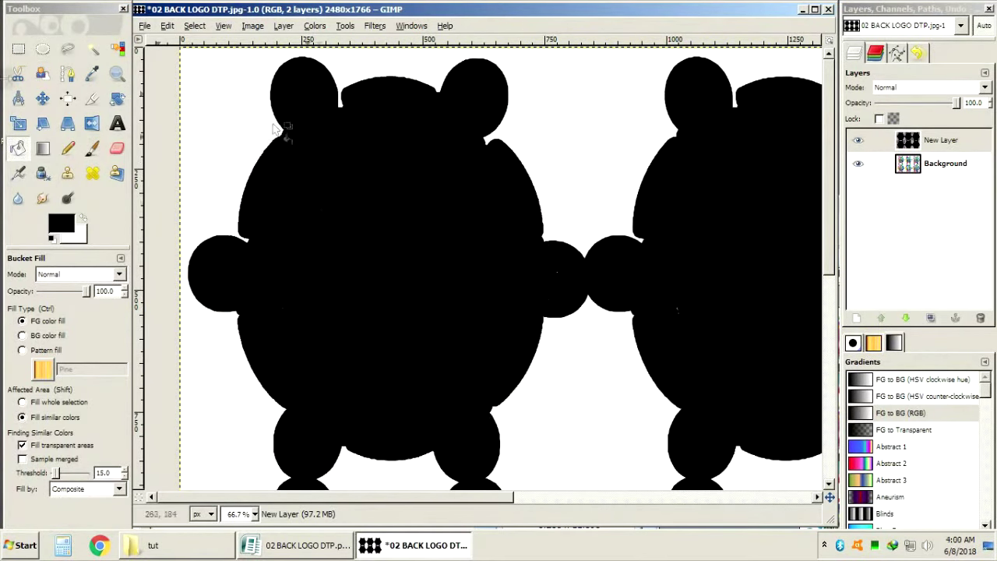
Set the foreground to black and paint over the white notches along the logo's top edge.
{"action": "left_click", "coordinate": [118, 49]}
{"action": "left_click", "coordinate": [117, 148]}
{"action": "left_click", "coordinate": [60, 224]}
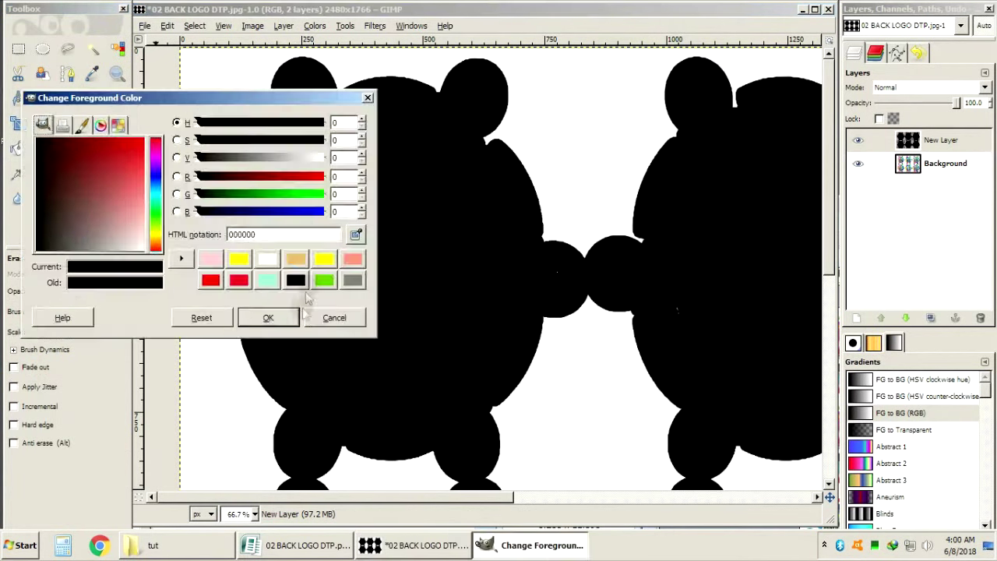
{"action": "left_click", "coordinate": [334, 317]}
{"action": "left_click", "coordinate": [92, 148]}
{"action": "scroll", "coordinate": [223, 223], "scroll_direction": "up", "scroll_amount": 2}
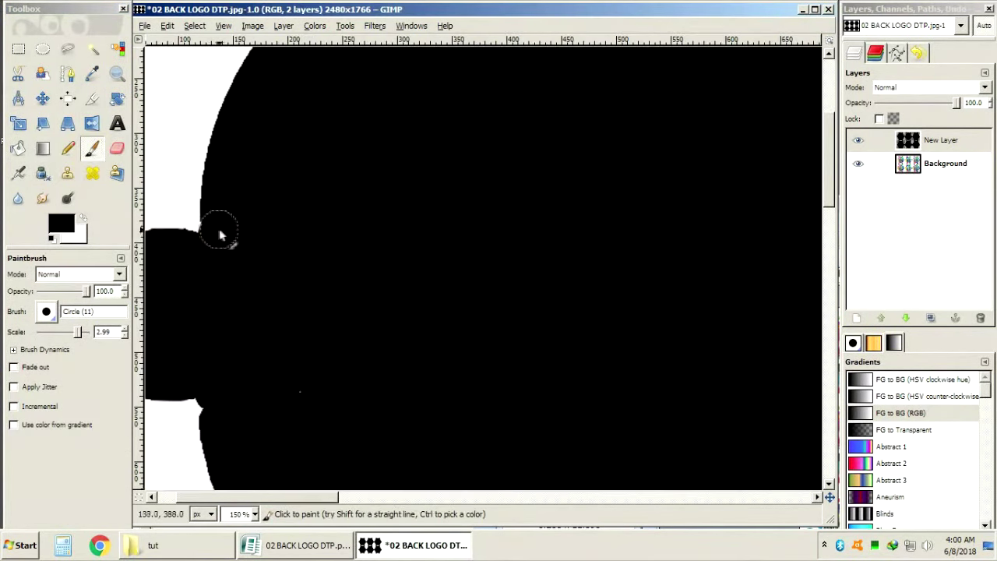
{"action": "scroll", "coordinate": [222, 345], "scroll_direction": "down", "scroll_amount": 1}
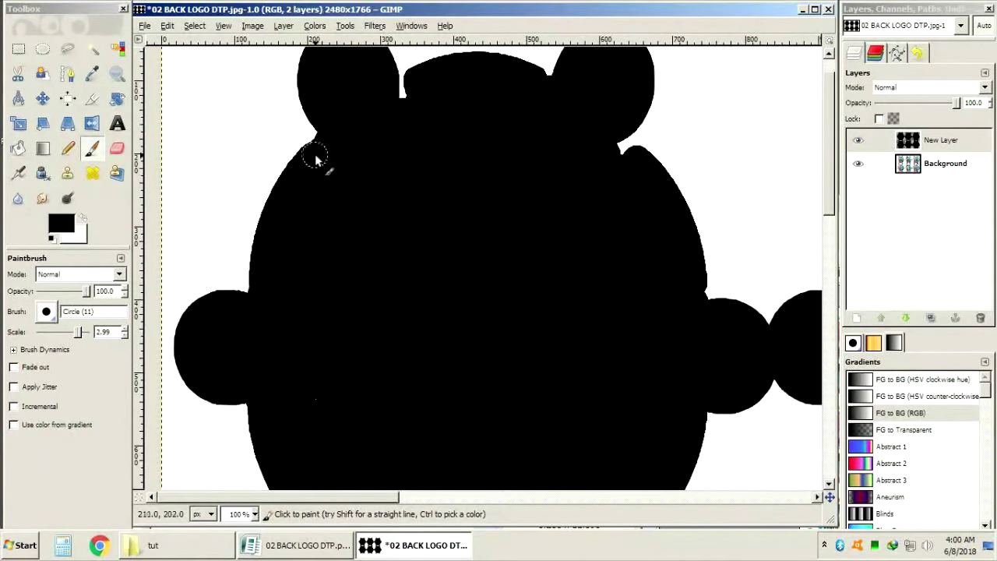
{"action": "mouse_move", "coordinate": [315, 159]}
{"action": "left_mouse_down"}
{"action": "mouse_move", "coordinate": [405, 82]}
{"action": "mouse_move", "coordinate": [545, 80]}
{"action": "mouse_move", "coordinate": [631, 150]}
{"action": "left_mouse_up"}
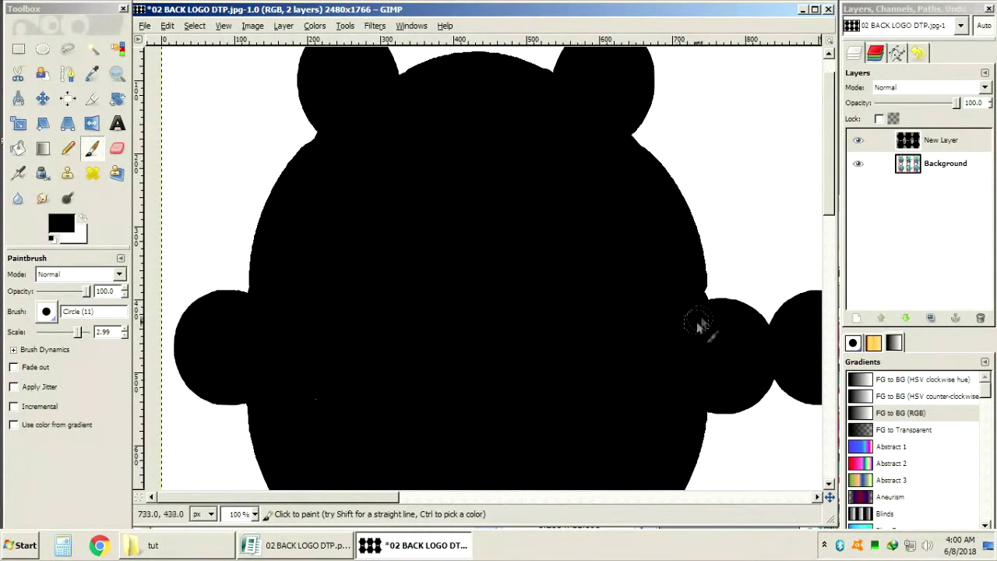
{"action": "scroll", "coordinate": [694, 296], "scroll_direction": "up", "scroll_amount": 1}
{"action": "scroll", "coordinate": [670, 312], "scroll_direction": "down", "scroll_amount": 3}
{"action": "scroll", "coordinate": [615, 351], "scroll_direction": "up", "scroll_amount": 2}
{"action": "scroll", "coordinate": [468, 304], "scroll_direction": "down", "scroll_amount": 2}
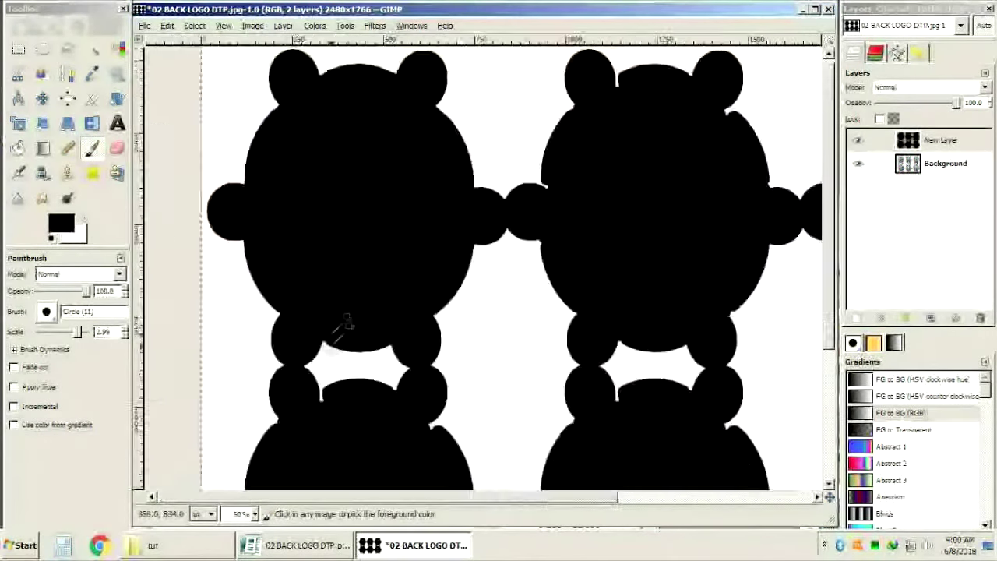
{"action": "scroll", "coordinate": [343, 327], "scroll_direction": "up", "scroll_amount": 3}
{"action": "scroll", "coordinate": [360, 323], "scroll_direction": "down", "scroll_amount": 1}
{"action": "scroll", "coordinate": [272, 145], "scroll_direction": "down", "scroll_amount": 1}
{"action": "scroll", "coordinate": [508, 122], "scroll_direction": "down", "scroll_amount": 2}
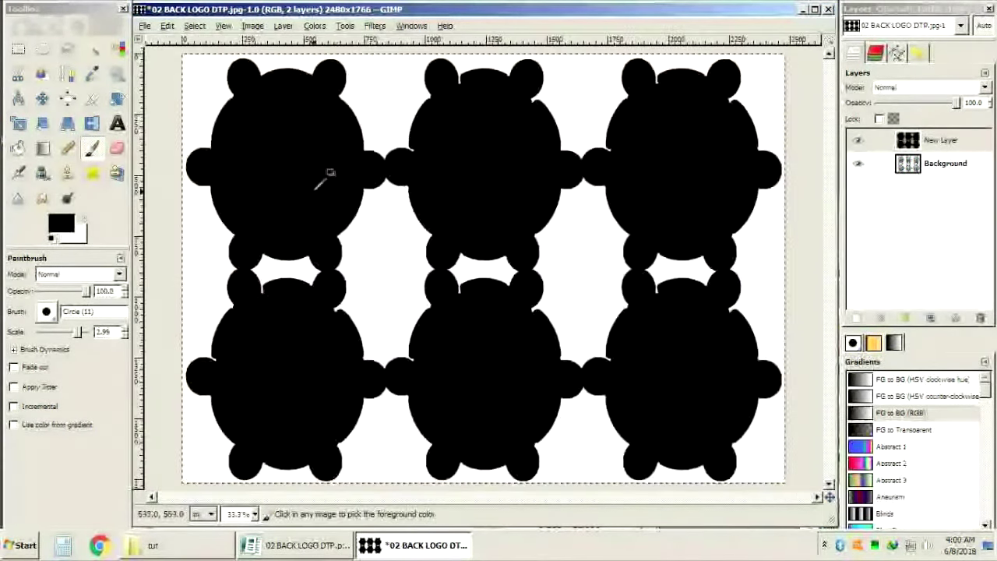
Copy the cleaned top-left logo and move a pasted copy onto the top-middle logo.
{"action": "key", "text": "r"}
{"action": "left_click_drag", "start_coordinate": [166, 49], "coordinate": [400, 287]}
{"action": "scroll", "coordinate": [467, 257], "scroll_direction": "up", "scroll_amount": 5}
{"action": "scroll", "coordinate": [253, 280], "scroll_direction": "down", "scroll_amount": 2}
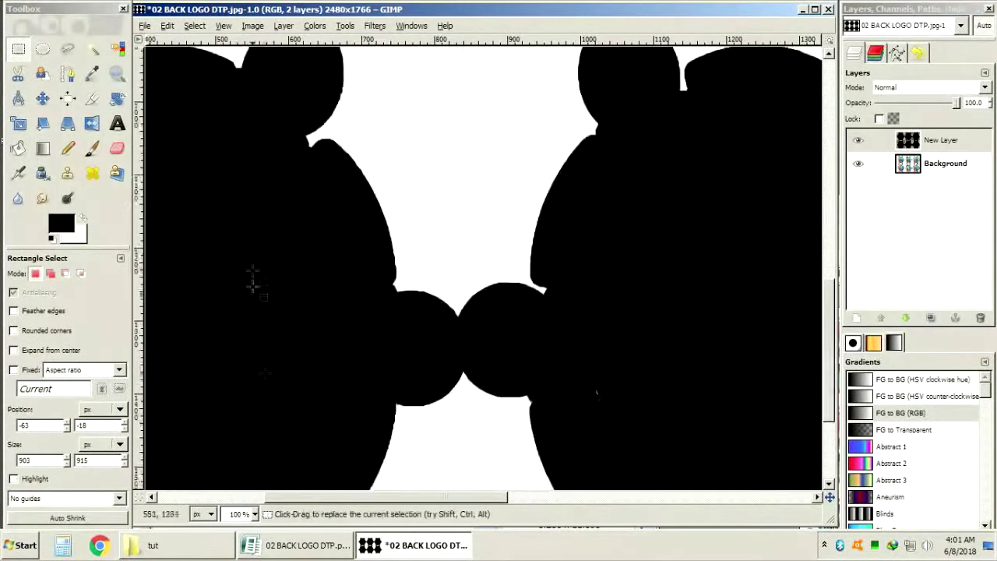
{"action": "scroll", "coordinate": [254, 281], "scroll_direction": "left", "scroll_amount": 5}
{"action": "left_click_drag", "start_coordinate": [382, 233], "coordinate": [406, 227]}
{"action": "scroll", "coordinate": [415, 227], "scroll_direction": "down", "scroll_amount": 2}
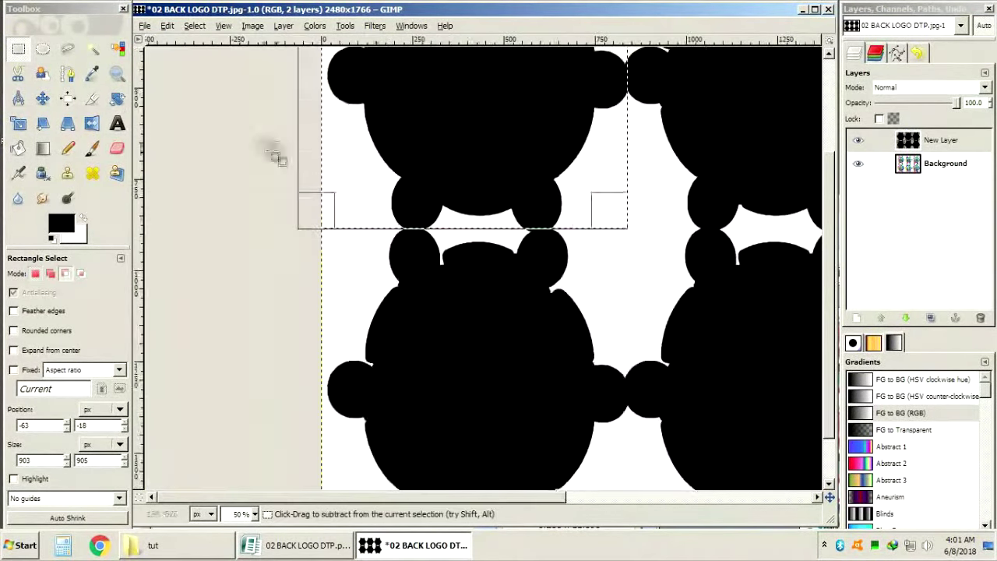
{"action": "scroll", "coordinate": [276, 156], "scroll_direction": "up", "scroll_amount": 4}
{"action": "key", "text": "ctrl+c"}
{"action": "key", "text": "ctrl+v"}
{"action": "scroll", "coordinate": [473, 498], "scroll_direction": "right", "scroll_amount": 5}
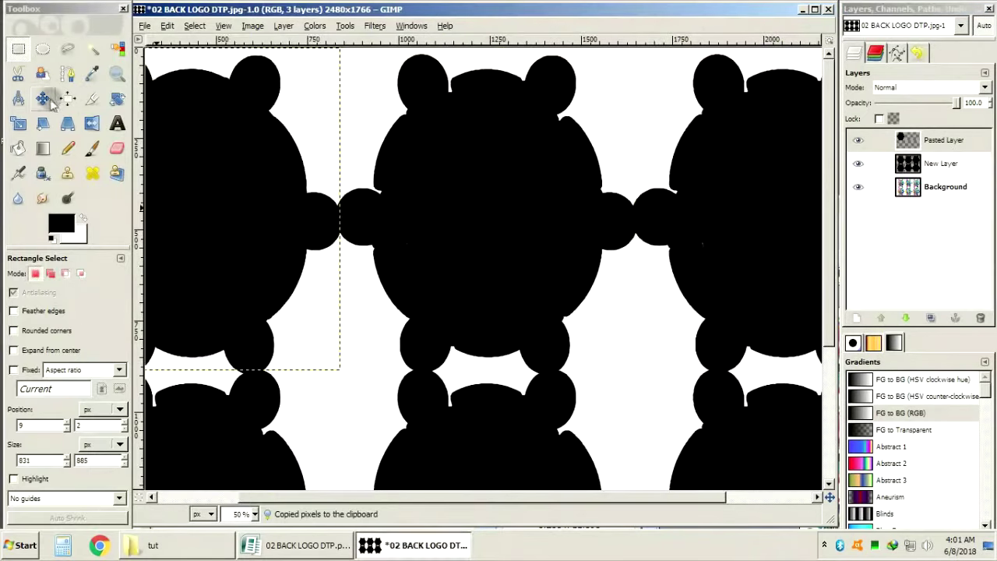
{"action": "key", "text": "m"}
{"action": "left_click_drag", "start_coordinate": [212, 218], "coordinate": [506, 219]}
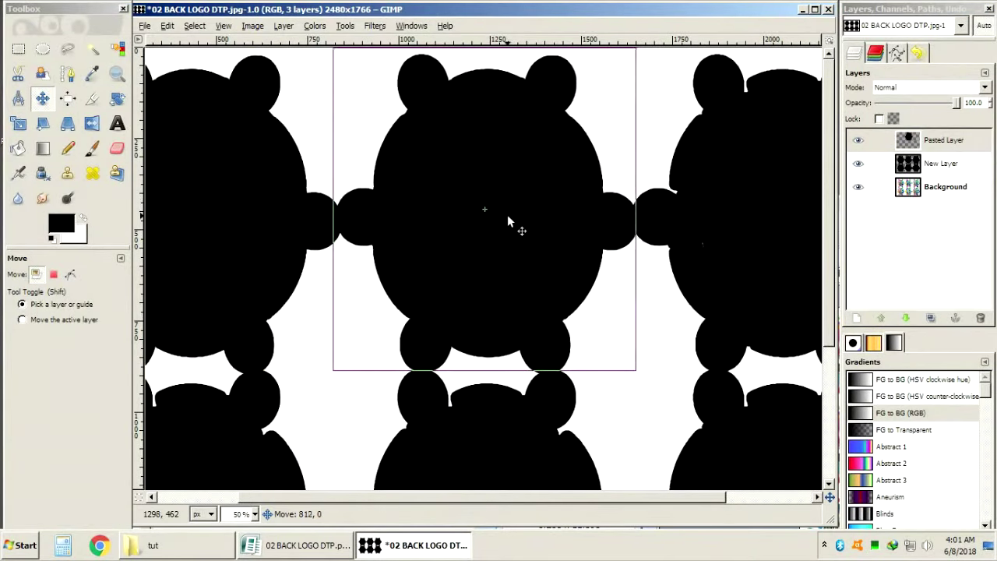
Paste two more logo copies, placing them over the top-right and bottom-right logos.
{"action": "key", "text": "ctrl+v"}
{"action": "scroll", "coordinate": [566, 463], "scroll_direction": "right", "scroll_amount": 1}
{"action": "mouse_move", "coordinate": [410, 219]}
{"action": "left_mouse_down"}
{"action": "mouse_move", "coordinate": [705, 235]}
{"action": "mouse_move", "coordinate": [678, 231]}
{"action": "left_mouse_up"}
{"action": "scroll", "coordinate": [686, 234], "scroll_direction": "right", "scroll_amount": 1}
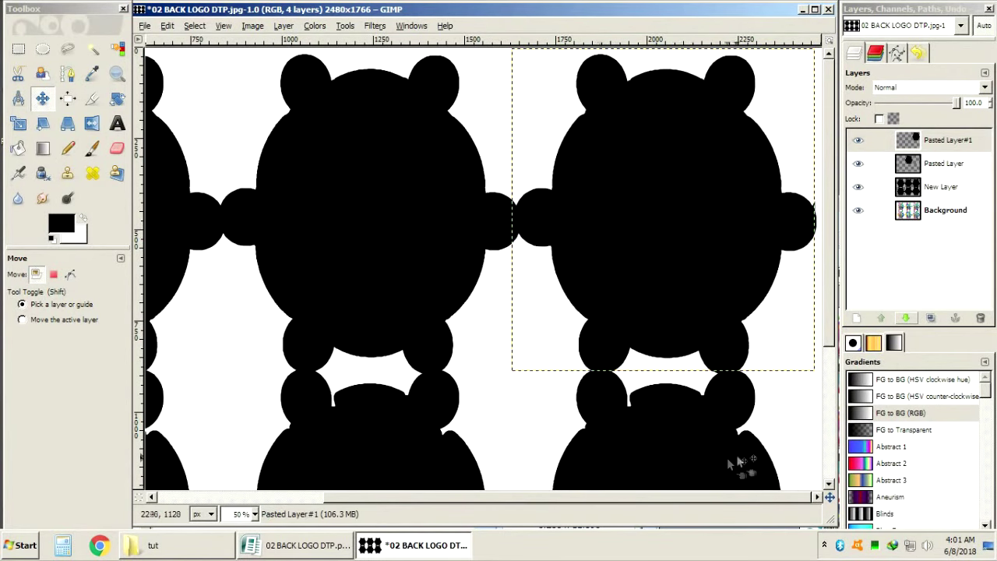
{"action": "key", "text": "ctrl+v"}
{"action": "key", "text": "ctrl+shift+n"}
{"action": "scroll", "coordinate": [726, 457], "scroll_direction": "down", "scroll_amount": 5}
{"action": "left_click_drag", "start_coordinate": [705, 78], "coordinate": [704, 409]}
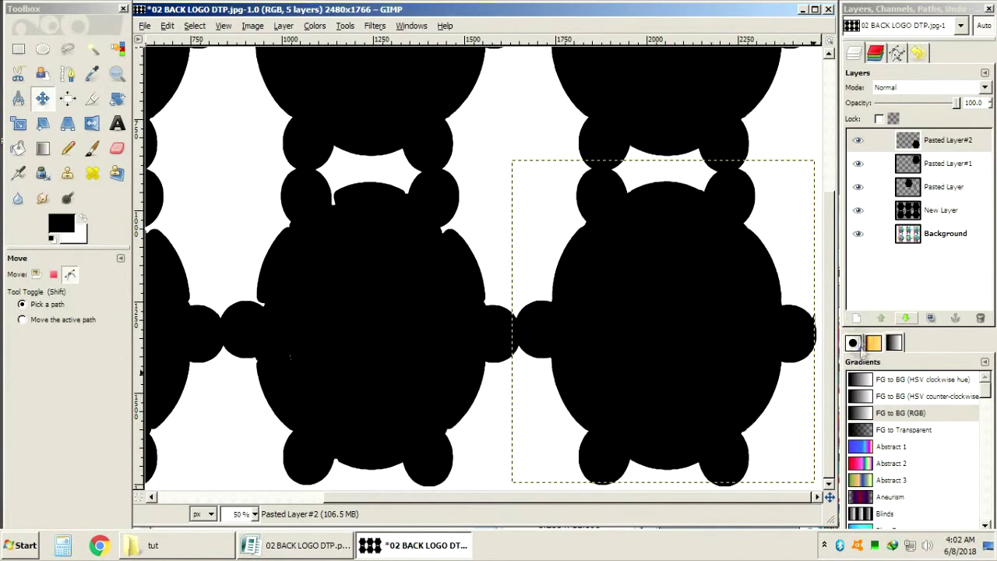
Paste fourth and fifth logo copies and move them left over the bottom-row logos.
{"action": "key", "text": "ctrl+v"}
{"action": "key", "text": "ctrl+shift+n"}
{"action": "left_click_drag", "start_coordinate": [650, 322], "coordinate": [335, 325]}
{"action": "scroll", "coordinate": [483, 265], "scroll_direction": "left", "scroll_amount": 5}
{"action": "key", "text": "ctrl+v"}
{"action": "key", "text": "ctrl+shift+n"}
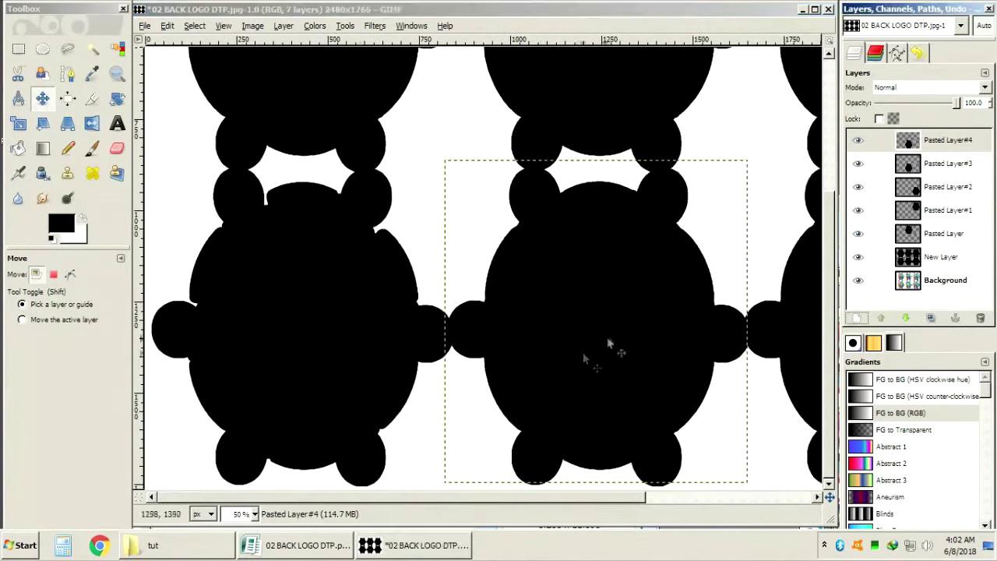
{"action": "left_click_drag", "start_coordinate": [610, 343], "coordinate": [314, 343]}
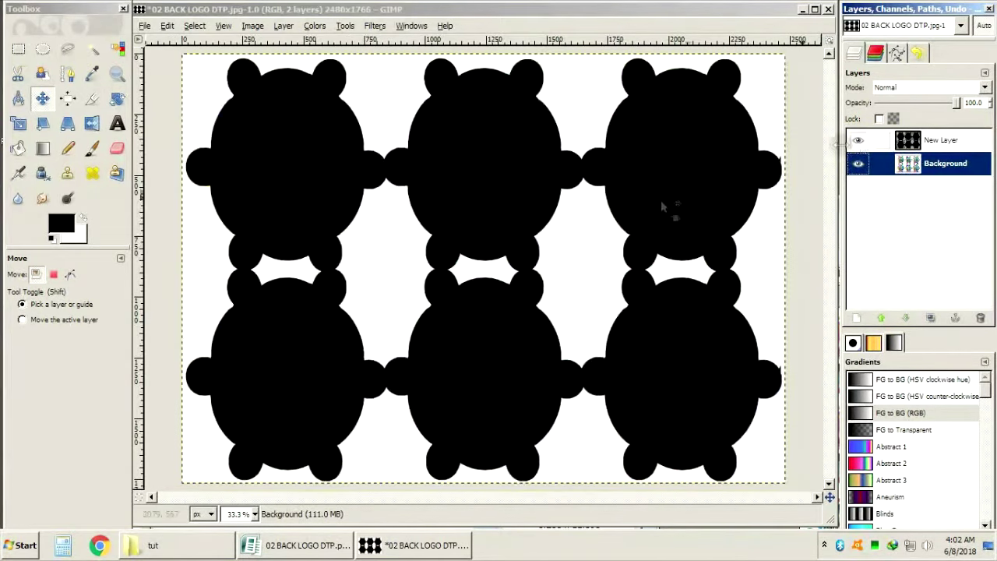
{"action": "scroll", "coordinate": [808, 178], "scroll_direction": "up", "scroll_amount": 2}
{"action": "key", "text": "shift+e"}
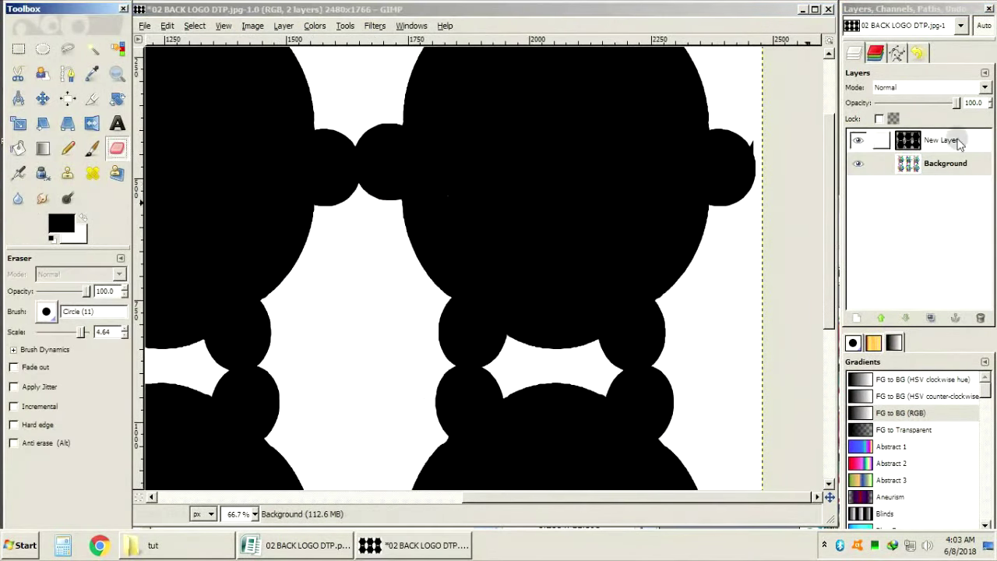
{"action": "scroll", "coordinate": [770, 134], "scroll_direction": "up", "scroll_amount": 2}
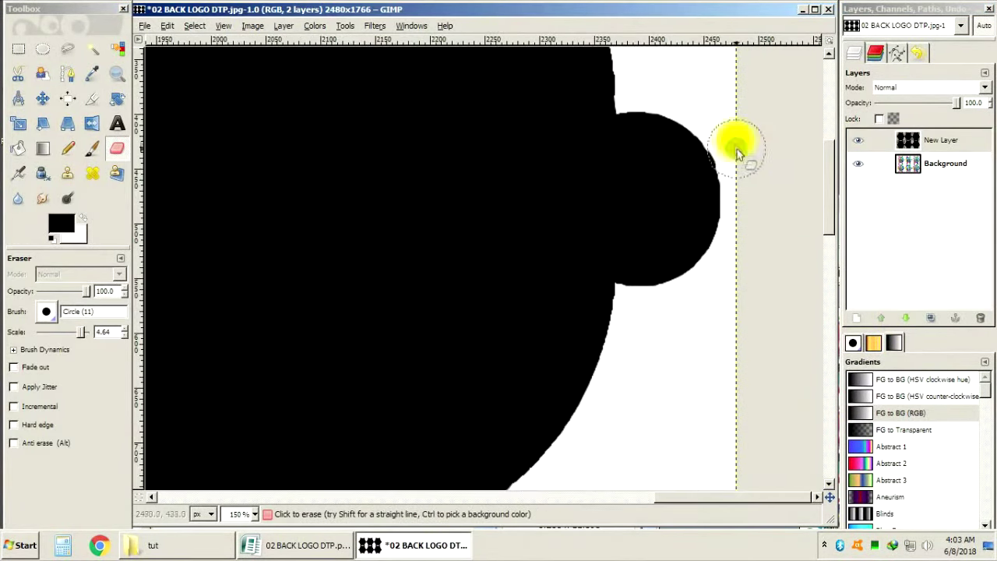
{"action": "scroll", "coordinate": [740, 152], "scroll_direction": "down", "scroll_amount": 5}
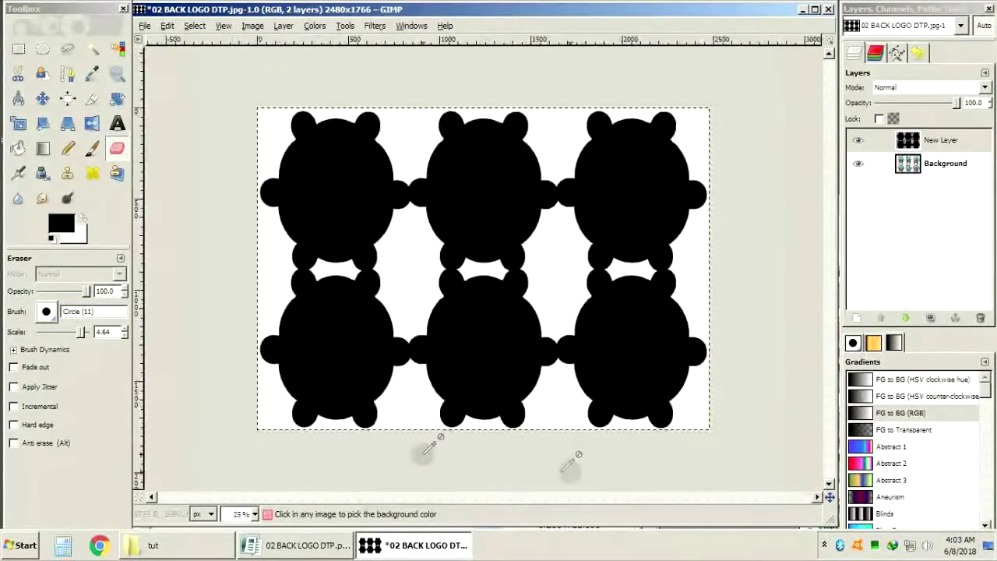
{"action": "scroll", "coordinate": [273, 327], "scroll_direction": "up", "scroll_amount": 2}
{"action": "scroll", "coordinate": [218, 194], "scroll_direction": "down", "scroll_amount": 3}
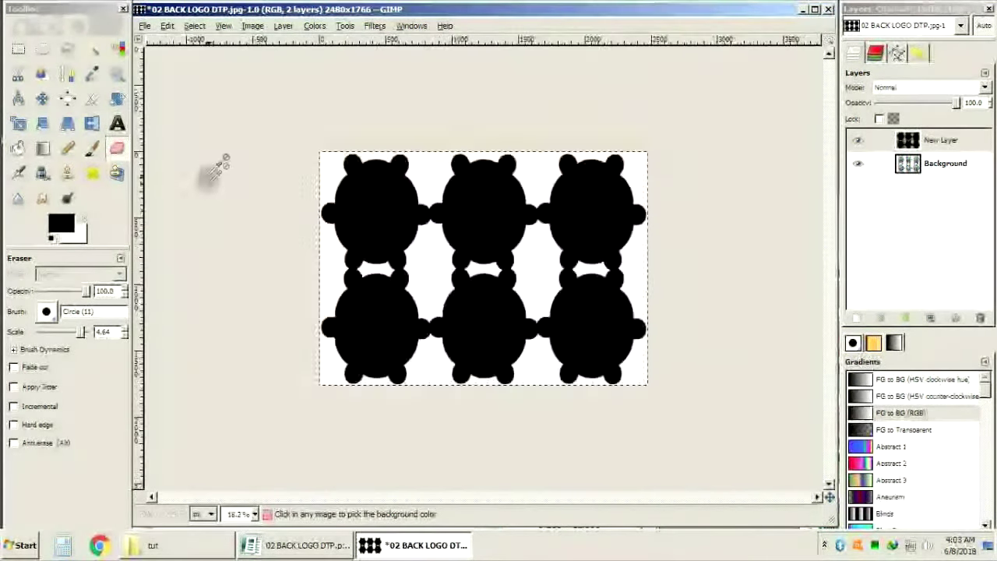
{"action": "scroll", "coordinate": [386, 148], "scroll_direction": "up", "scroll_amount": 2}
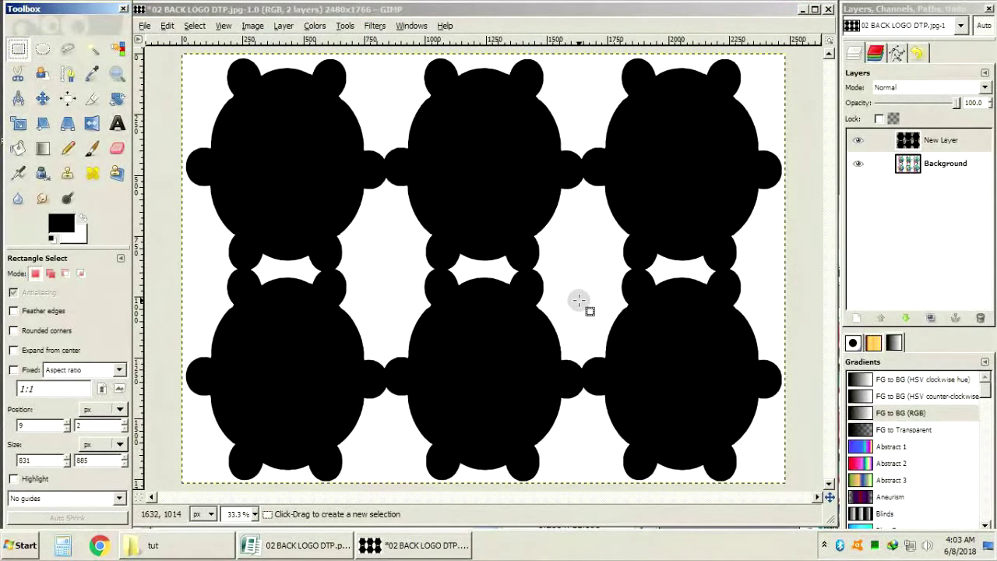
{"action": "key", "text": "ctrl+s"}
{"action": "type", "text": "02 BACK LOGO DTP.png"}
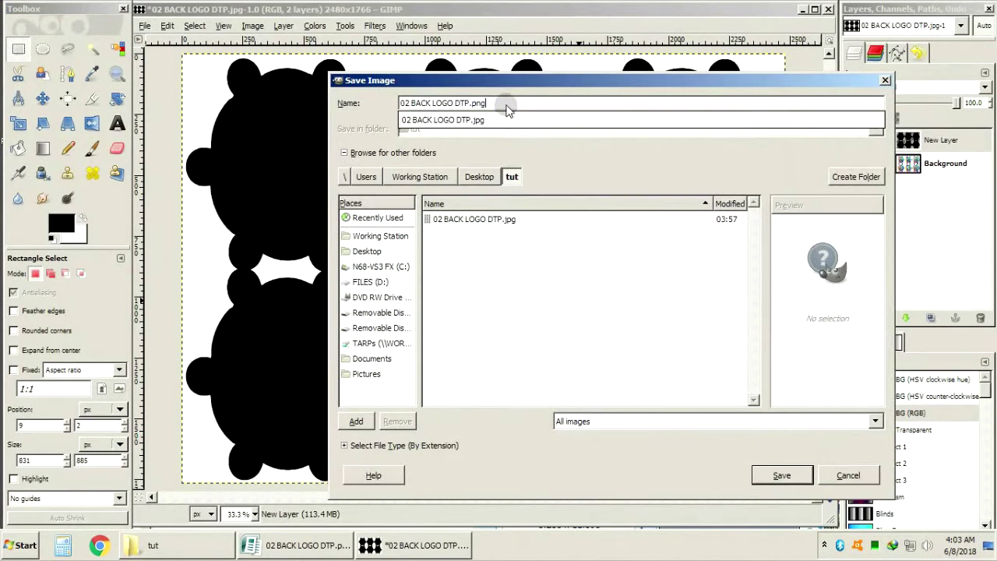
Save the image as 02 BACK LOGO DTP.png with visible layers merged, then quit GIMP.
{"action": "left_click", "coordinate": [797, 482]}
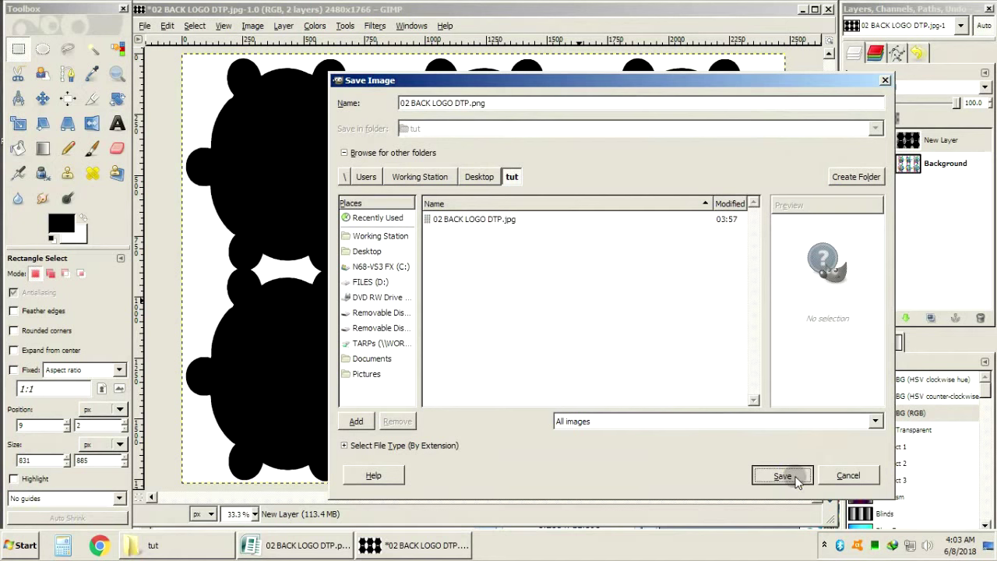
{"action": "left_click", "coordinate": [796, 479]}
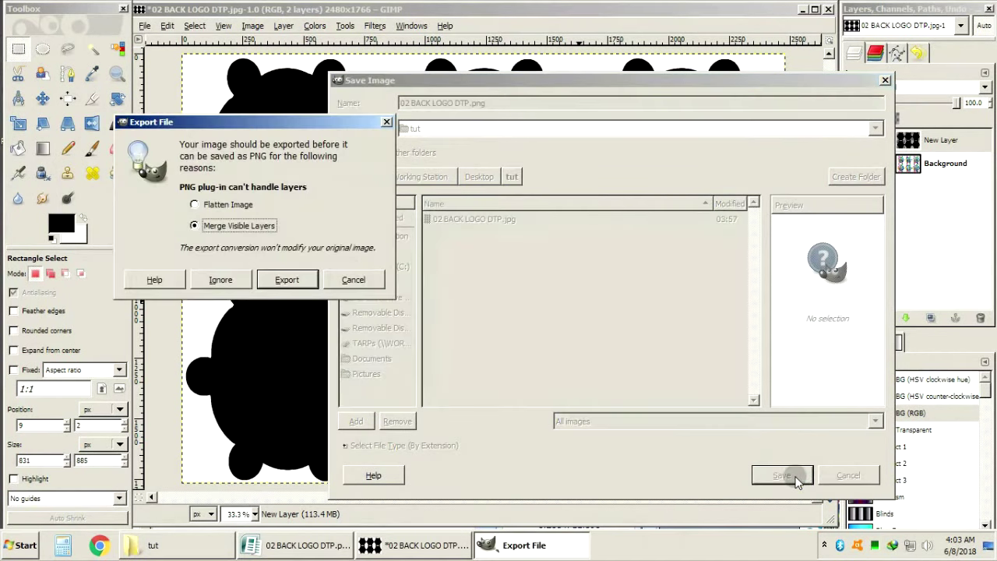
{"action": "left_click", "coordinate": [294, 280]}
{"action": "left_click", "coordinate": [132, 275]}
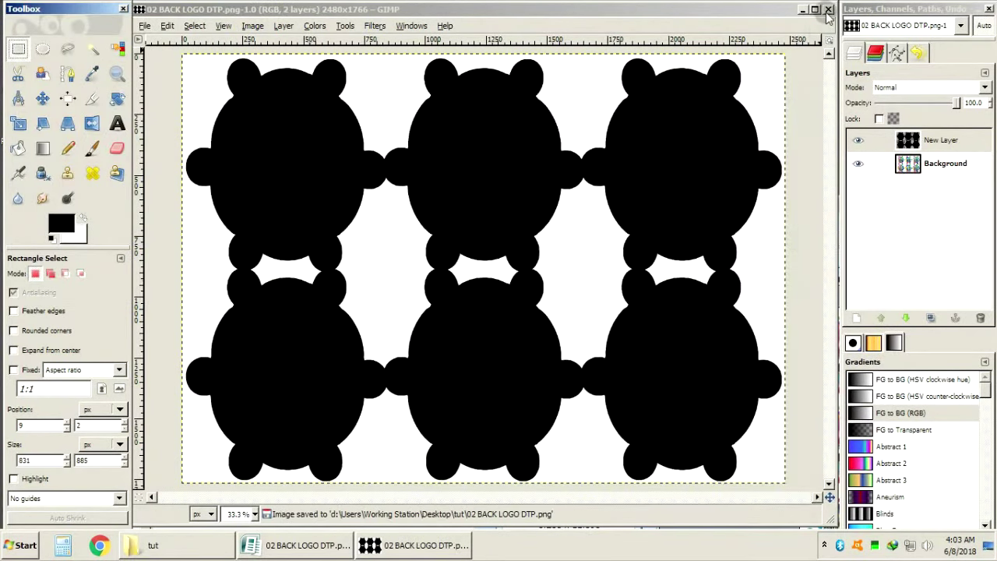
{"action": "left_click", "coordinate": [828, 10]}
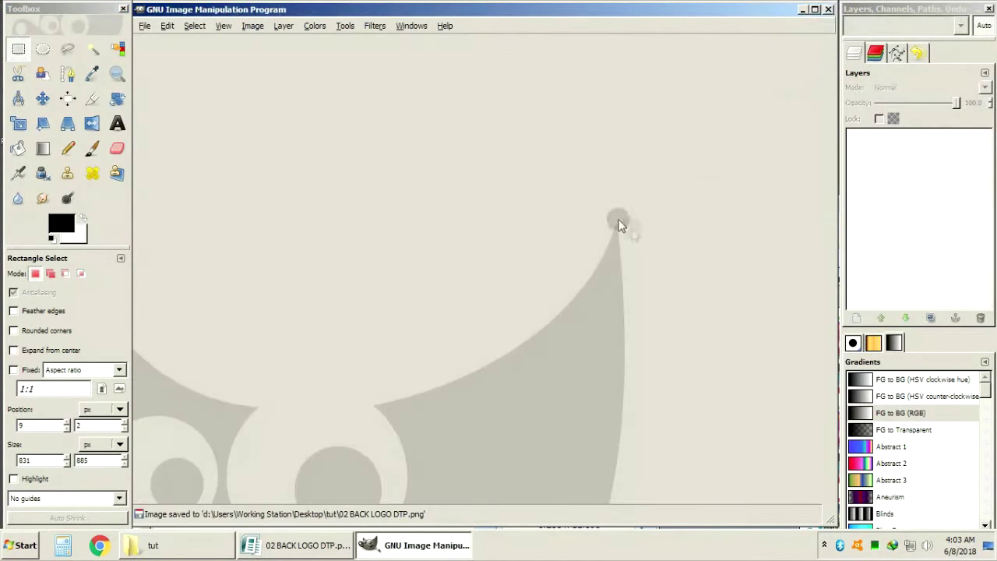
{"action": "left_click", "coordinate": [828, 9]}
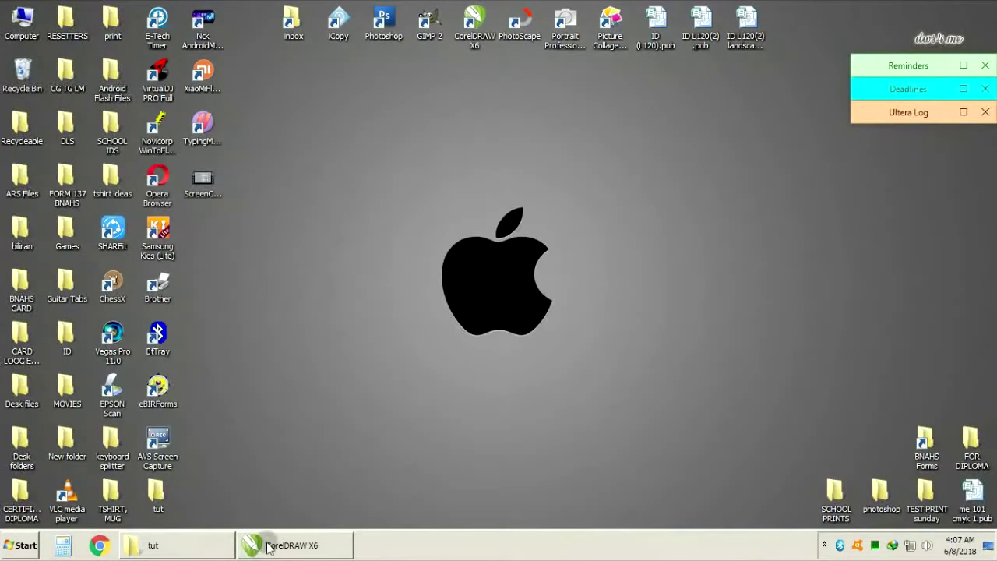
Create a 20 × 10 inch document and drag 02 BACK LOGO DTP.png onto its page.
{"action": "left_click", "coordinate": [269, 547]}
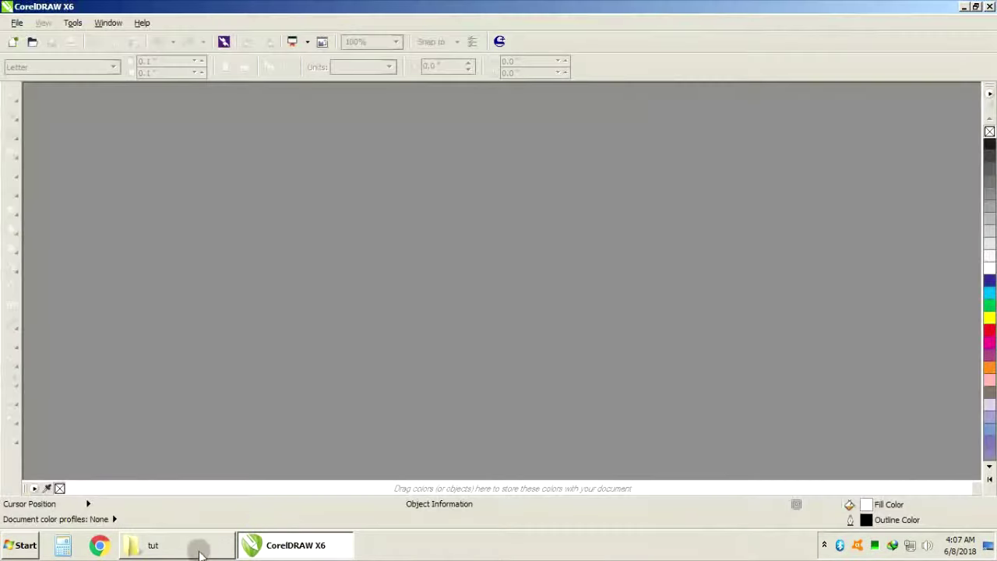
{"action": "left_click", "coordinate": [196, 545]}
{"action": "left_click", "coordinate": [236, 124]}
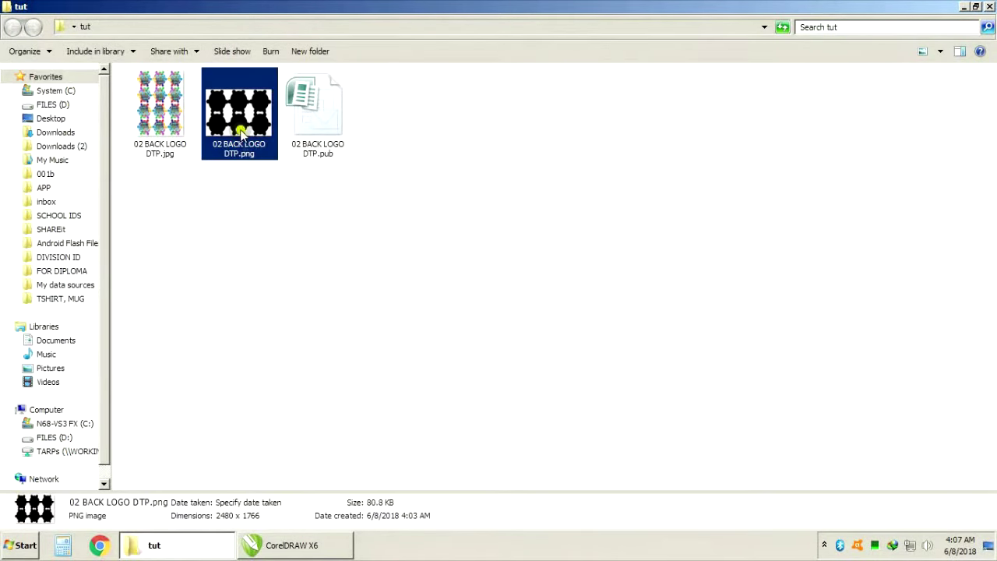
{"action": "left_click", "coordinate": [310, 539]}
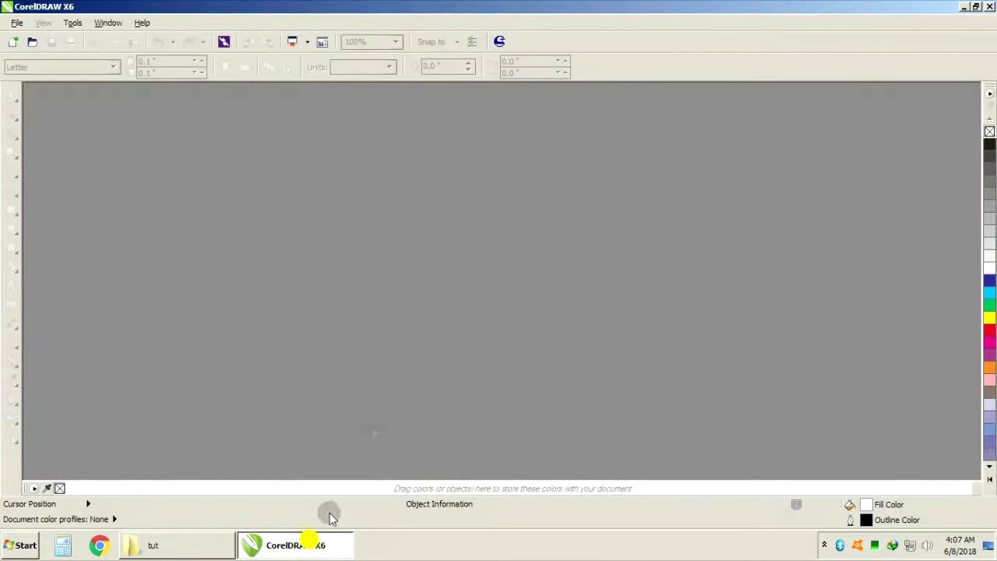
{"action": "double_click", "coordinate": [393, 330]}
{"action": "key", "text": "Return"}
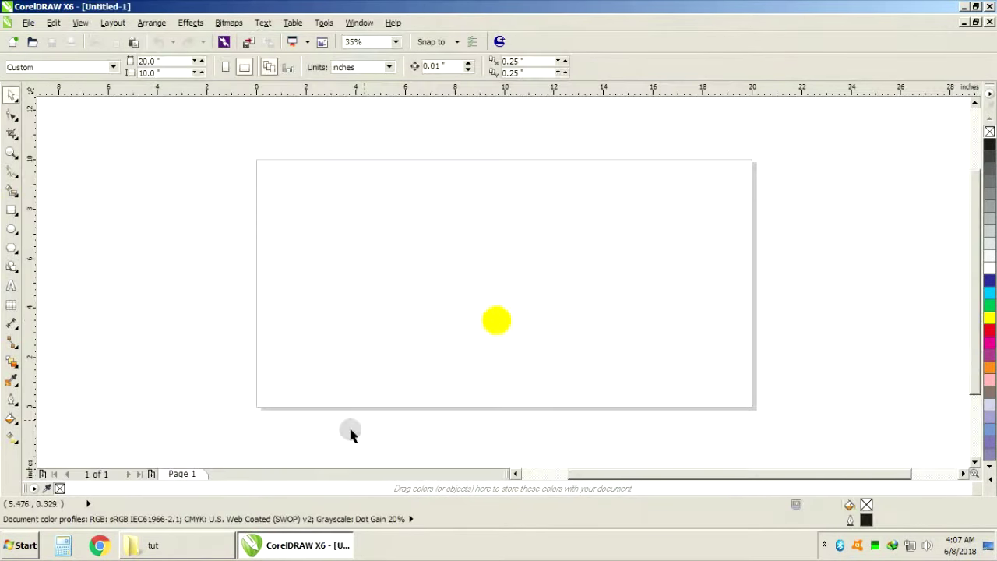
{"action": "left_click", "coordinate": [152, 545]}
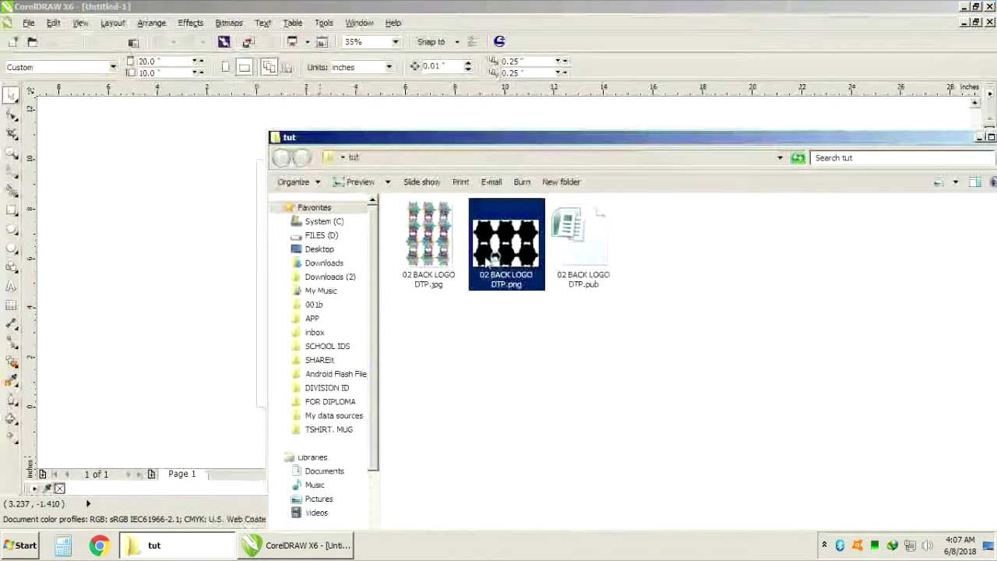
{"action": "mouse_move", "coordinate": [505, 241]}
{"action": "left_mouse_down"}
{"action": "mouse_move", "coordinate": [304, 243]}
{"action": "mouse_move", "coordinate": [214, 204]}
{"action": "mouse_move", "coordinate": [401, 220]}
{"action": "left_mouse_up"}
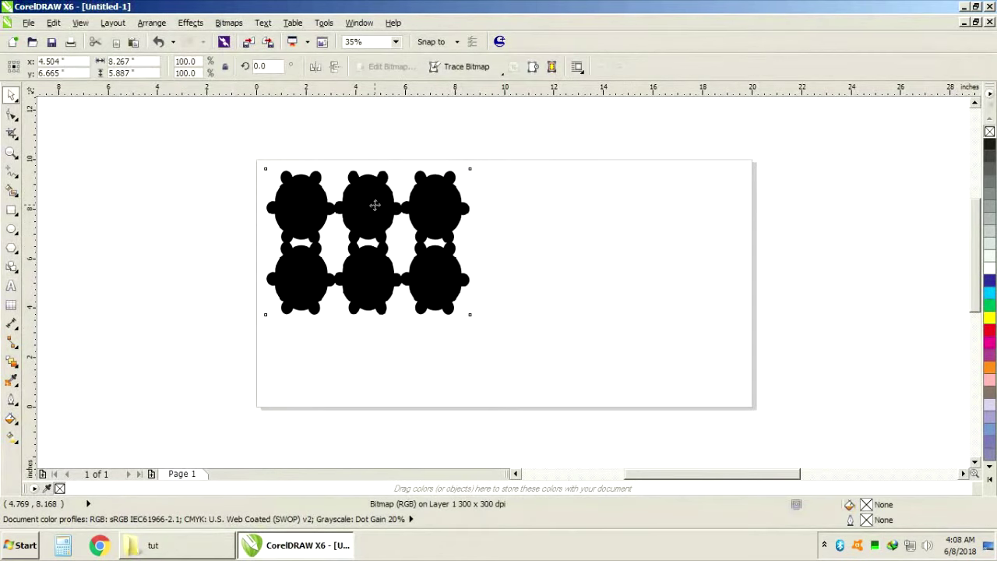
Nudge the silhouette bitmap slightly up and left, then select it.
{"action": "scroll", "coordinate": [374, 204], "scroll_direction": "up", "scroll_amount": 2}
{"action": "left_click_drag", "start_coordinate": [670, 475], "coordinate": [652, 475]}
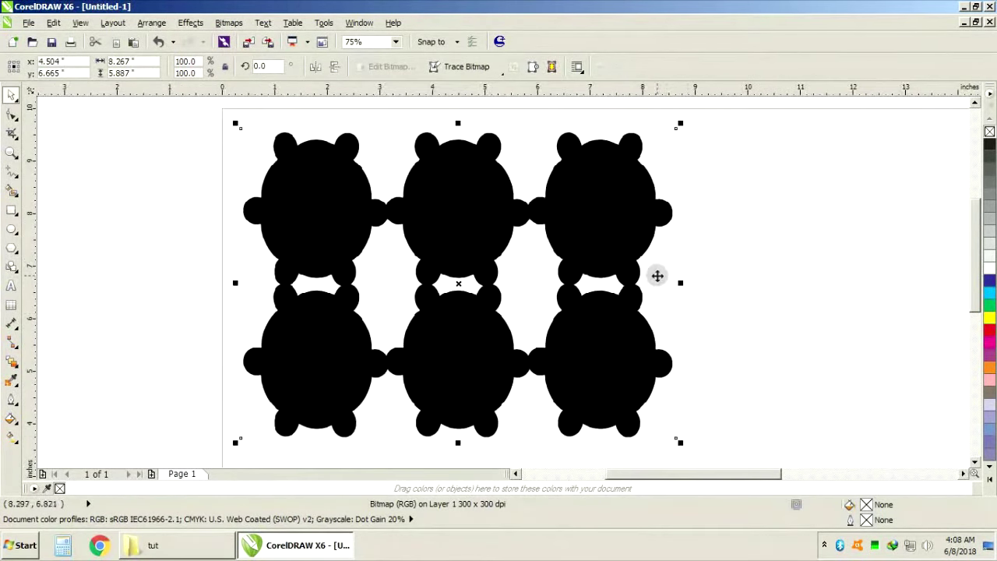
{"action": "left_click", "coordinate": [734, 211]}
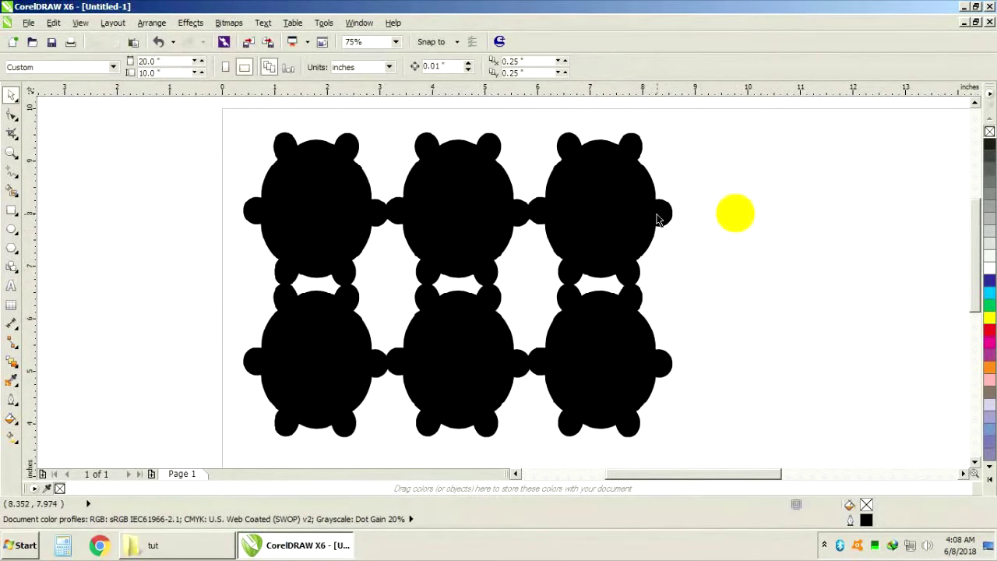
{"action": "left_click_drag", "start_coordinate": [638, 225], "coordinate": [630, 211]}
{"action": "left_click", "coordinate": [774, 225]}
{"action": "left_click", "coordinate": [448, 173]}
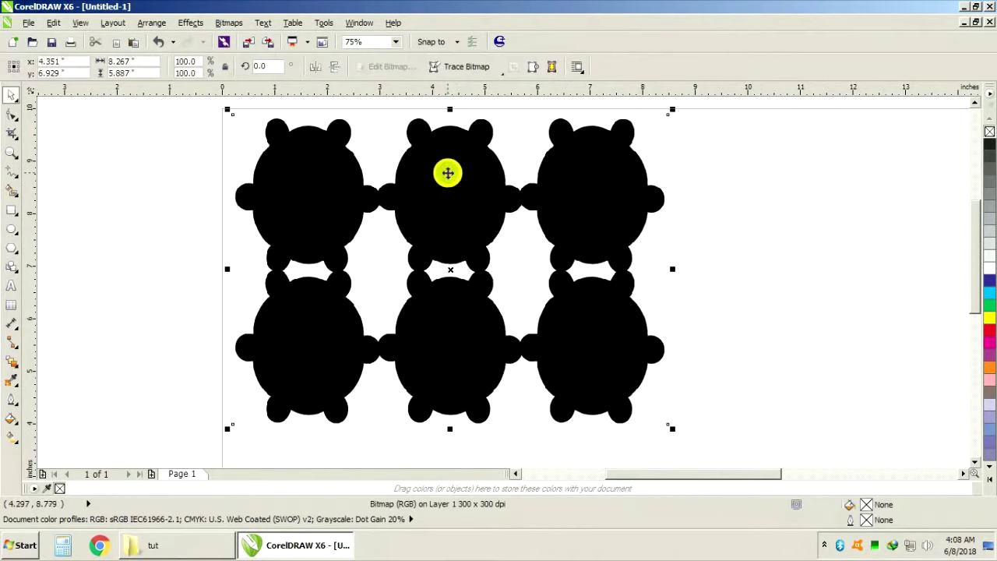
Start a Clipart outline trace with the bitmap reduced to show the PowerTRACE preview.
{"action": "left_click", "coordinate": [483, 67]}
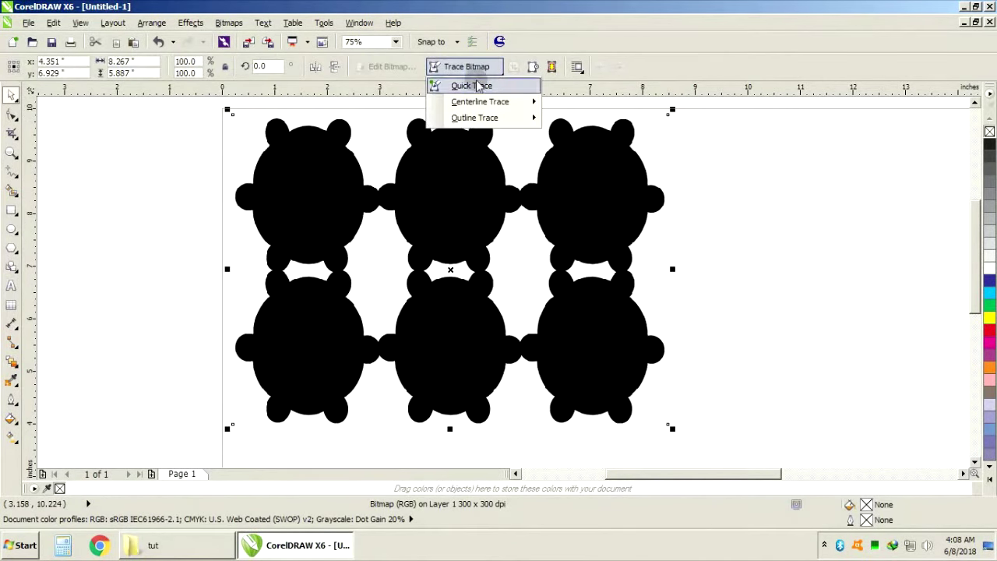
{"action": "left_click", "coordinate": [480, 117]}
{"action": "left_click", "coordinate": [599, 183]}
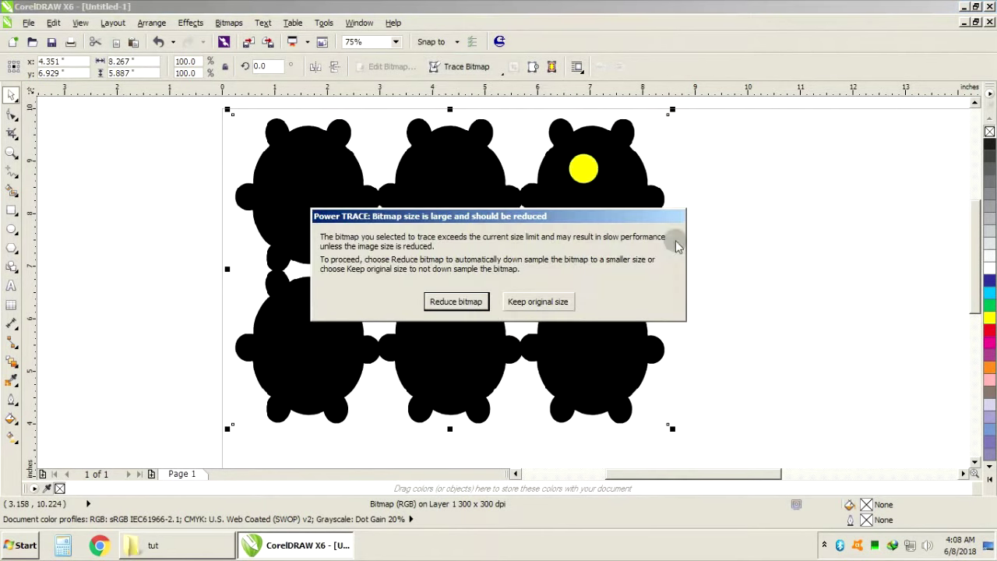
{"action": "left_click", "coordinate": [450, 302]}
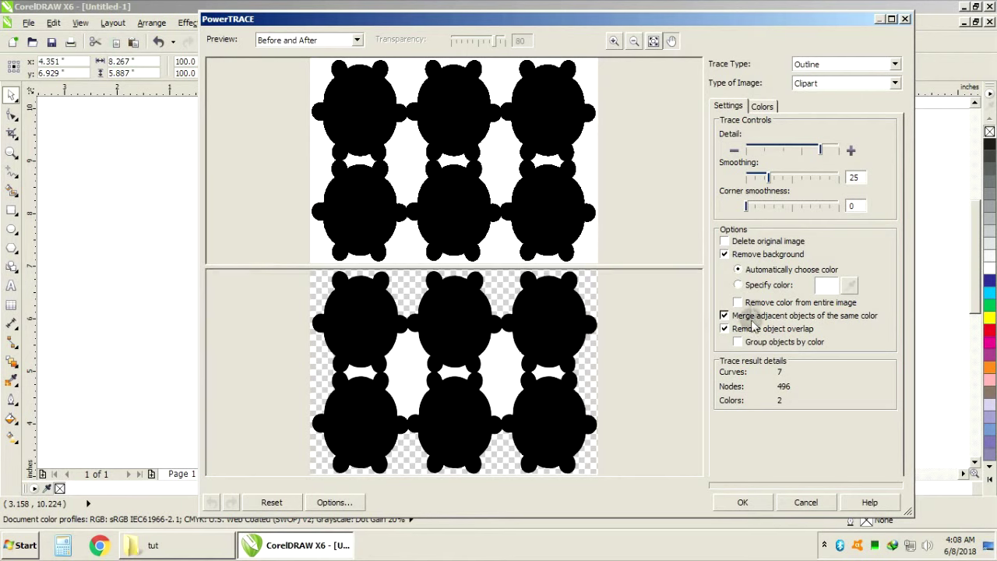
Set white as the background colour to remove from the entire image.
{"action": "left_click", "coordinate": [755, 285]}
{"action": "left_click", "coordinate": [747, 303]}
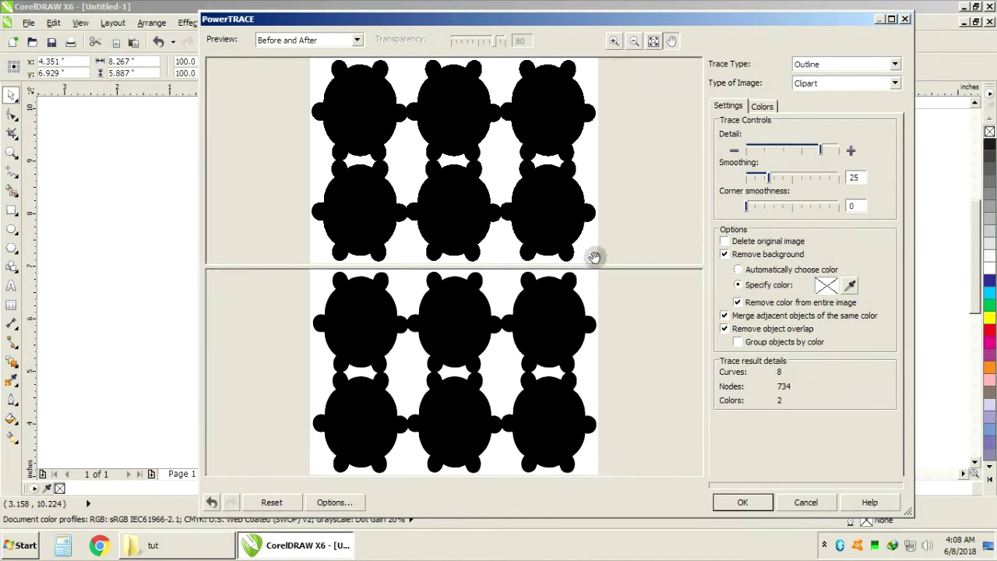
{"action": "left_click", "coordinate": [849, 287]}
{"action": "left_click", "coordinate": [583, 251]}
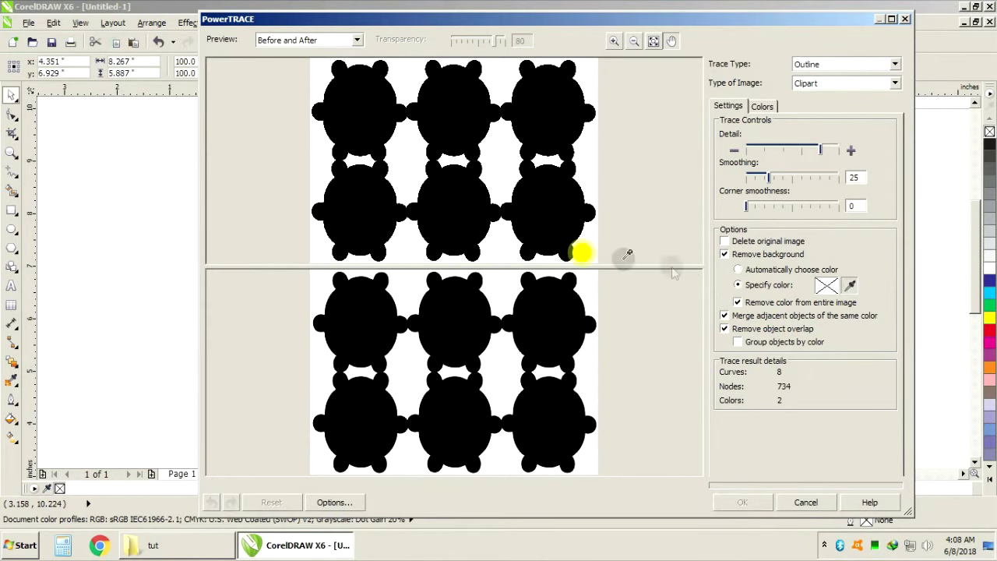
Apply the trace and move the traced curve group aside from the bitmap.
{"action": "left_click", "coordinate": [743, 501]}
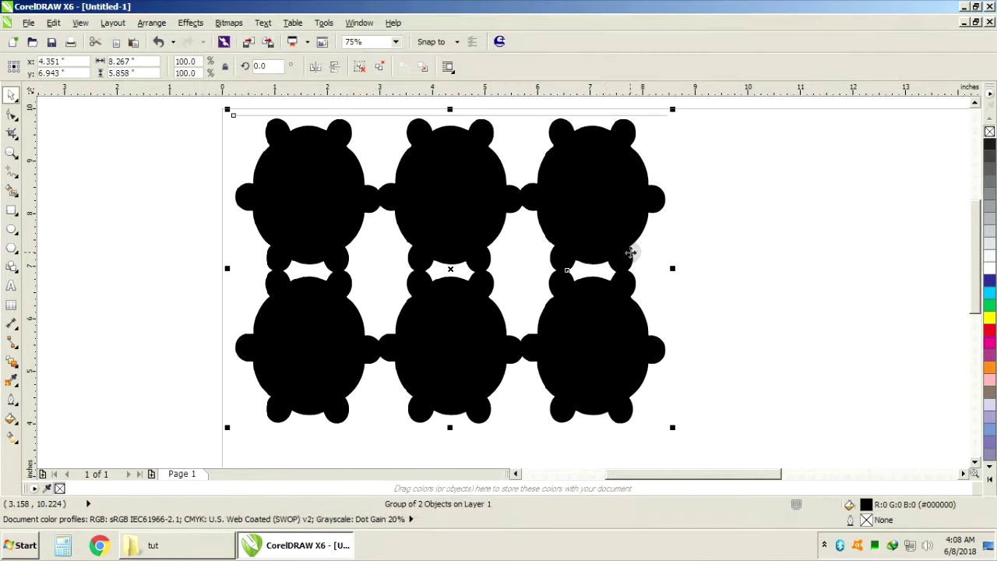
{"action": "mouse_move", "coordinate": [629, 252]}
{"action": "left_mouse_down"}
{"action": "mouse_move", "coordinate": [434, 205]}
{"action": "mouse_move", "coordinate": [725, 267]}
{"action": "left_mouse_up"}
{"action": "left_click", "coordinate": [467, 192]}
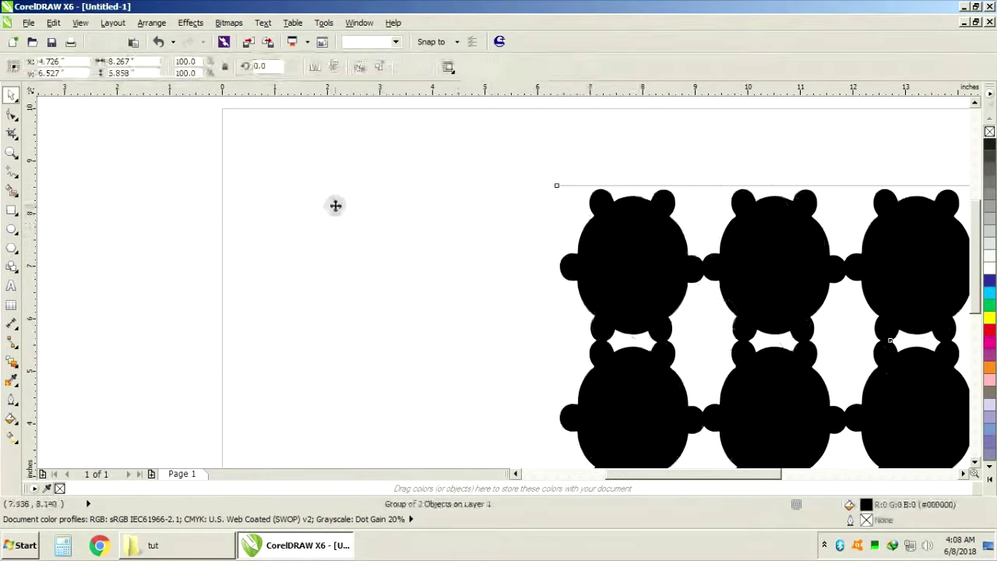
Place the traced group over the original bitmap and crop tightly around it.
{"action": "left_click_drag", "start_coordinate": [639, 261], "coordinate": [330, 204]}
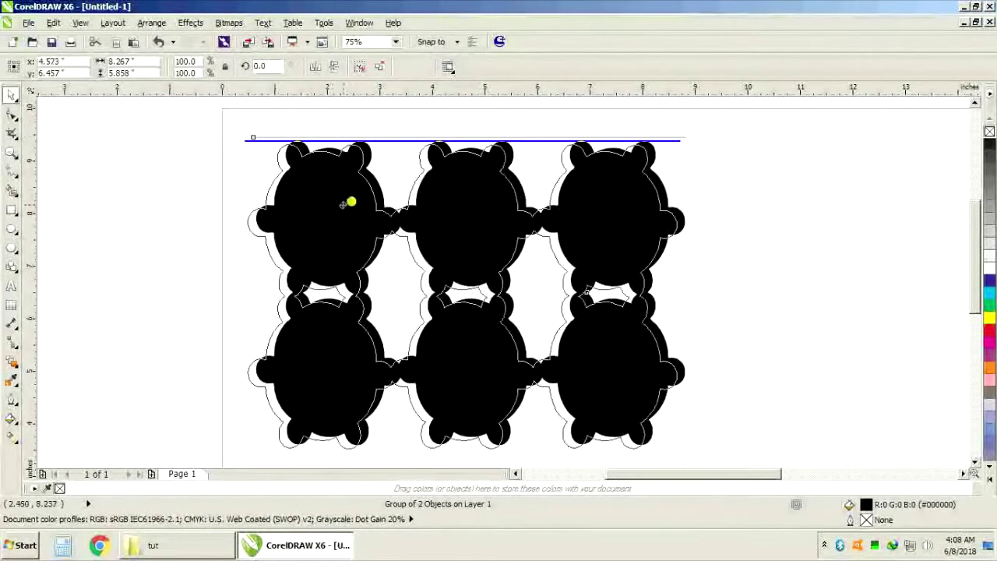
{"action": "left_click", "coordinate": [12, 136]}
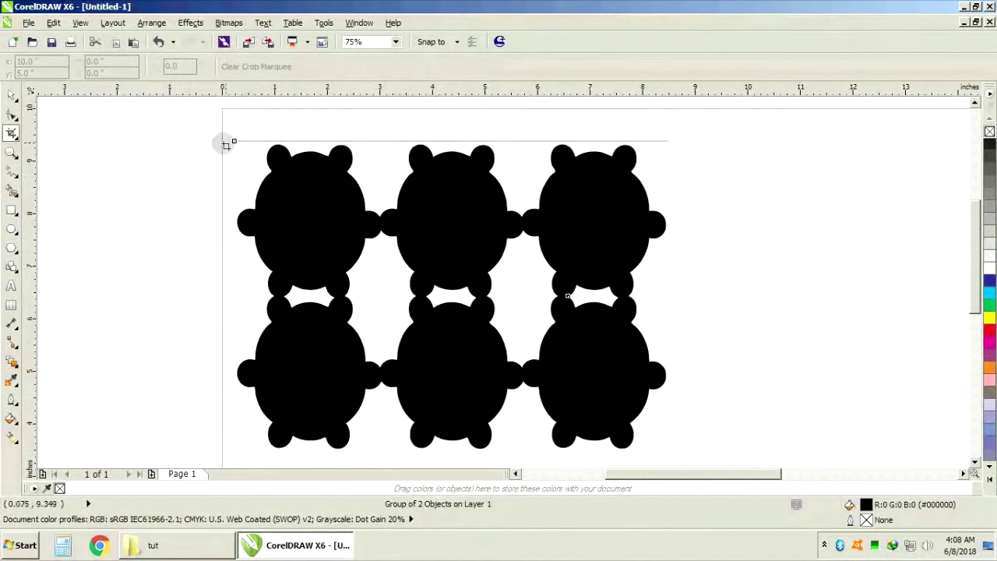
{"action": "left_click_drag", "start_coordinate": [231, 144], "coordinate": [668, 450]}
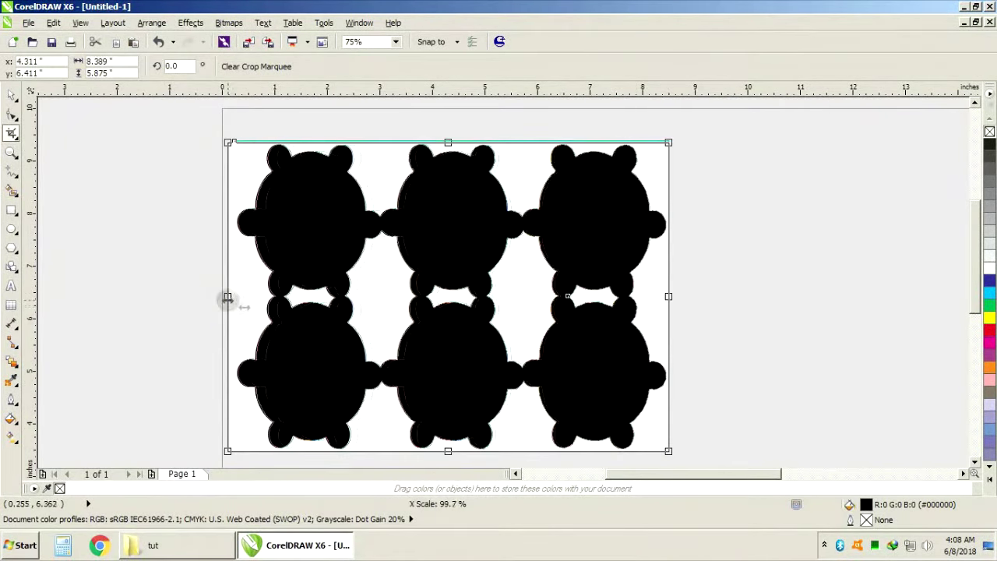
{"action": "left_click_drag", "start_coordinate": [229, 145], "coordinate": [668, 453]}
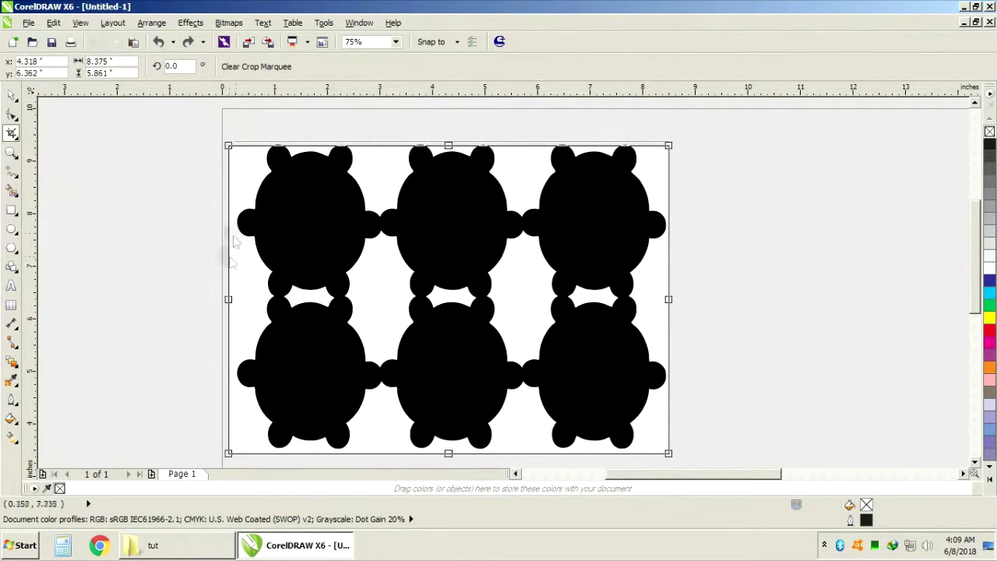
{"action": "left_click_drag", "start_coordinate": [447, 145], "coordinate": [451, 142]}
{"action": "double_click", "coordinate": [227, 297]}
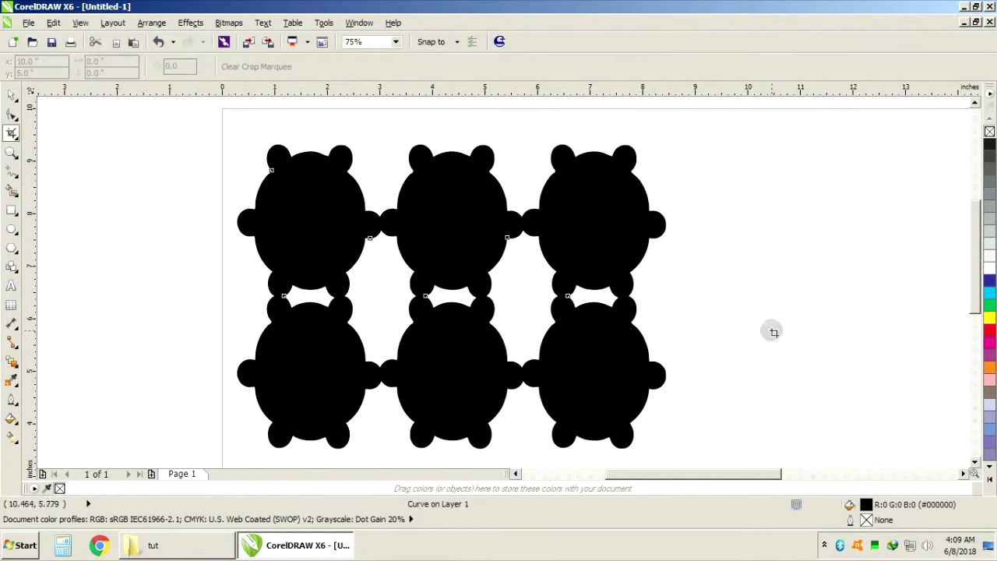
Open the 02 BACK LOGO DTP publication from the tut folder.
{"action": "left_click", "coordinate": [743, 239]}
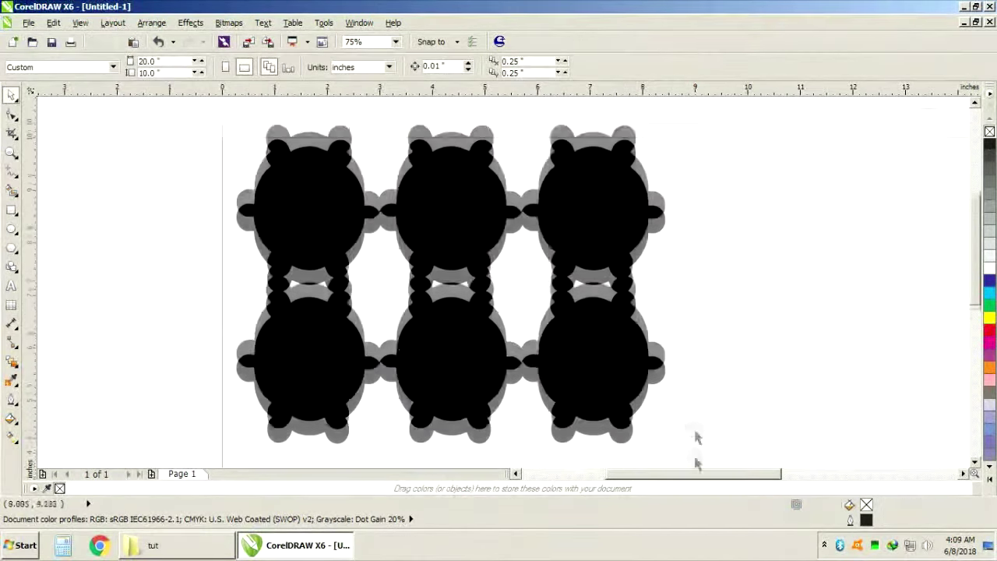
{"action": "left_click_drag", "start_coordinate": [686, 474], "coordinate": [704, 473]}
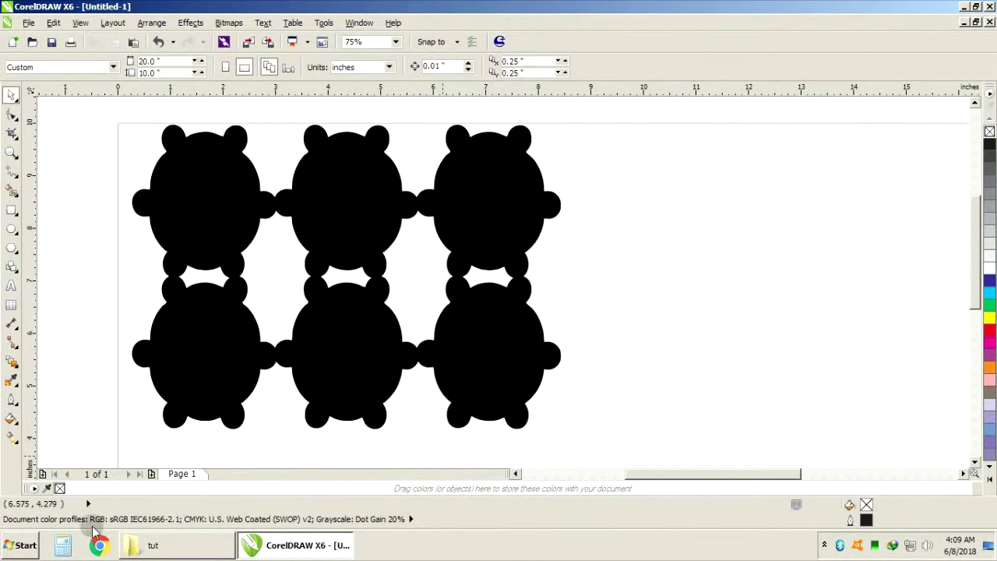
{"action": "left_click", "coordinate": [137, 545]}
{"action": "left_click", "coordinate": [592, 263]}
{"action": "double_click", "coordinate": [594, 264]}
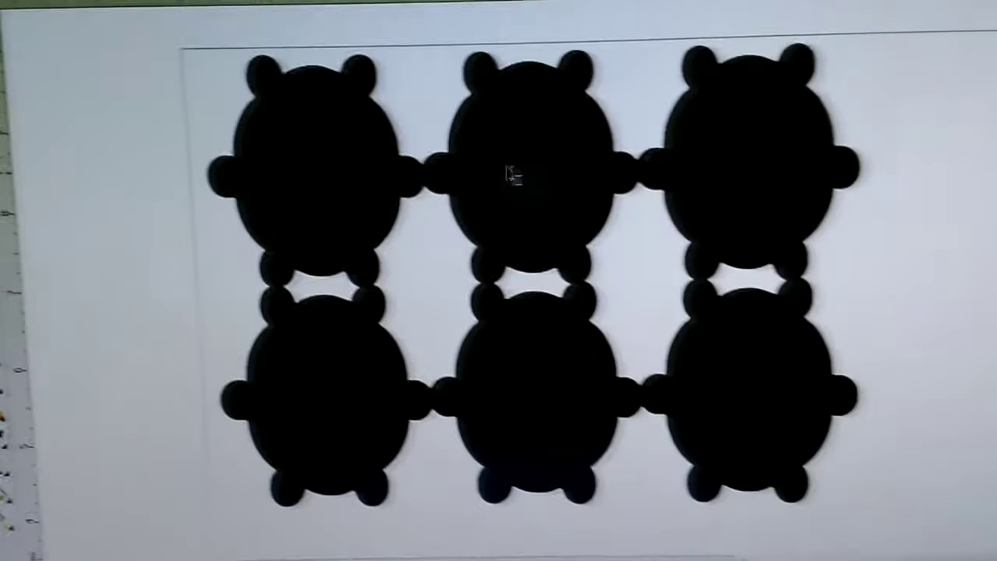
Rotate the six-silhouette group 180 degrees and send it to the cutter plugin.
{"action": "left_click", "coordinate": [483, 179]}
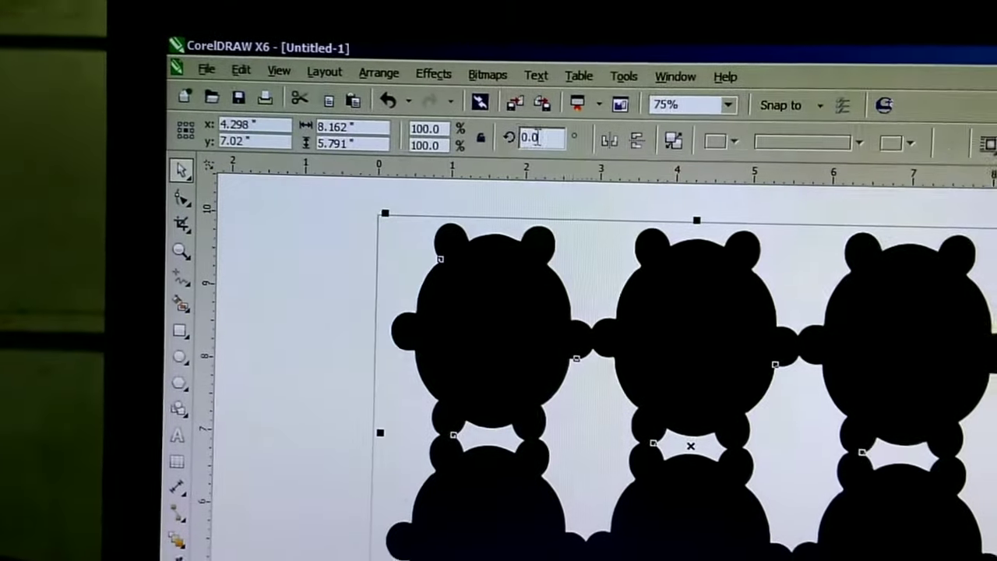
{"action": "type", "text": "18"}
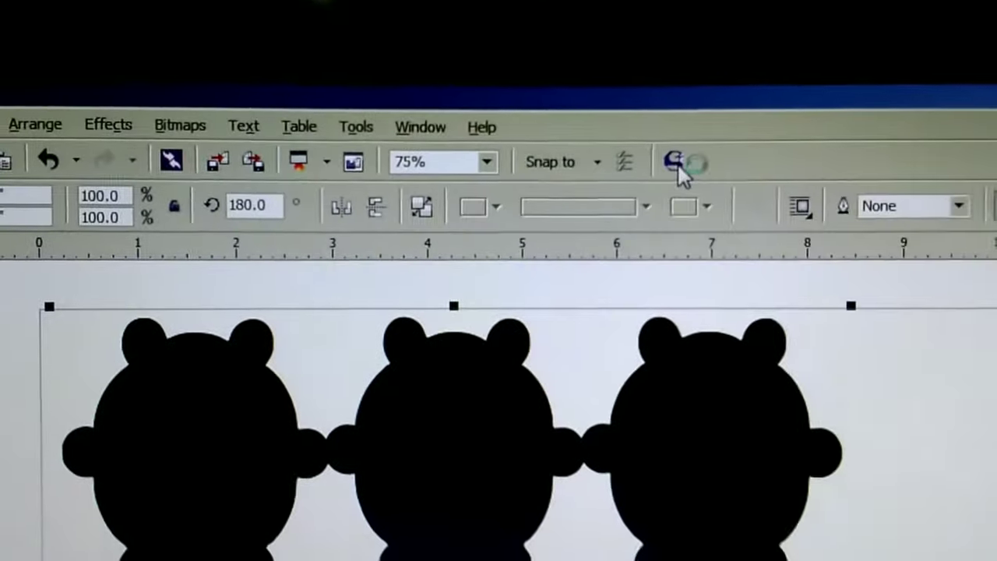
{"action": "left_click", "coordinate": [638, 235]}
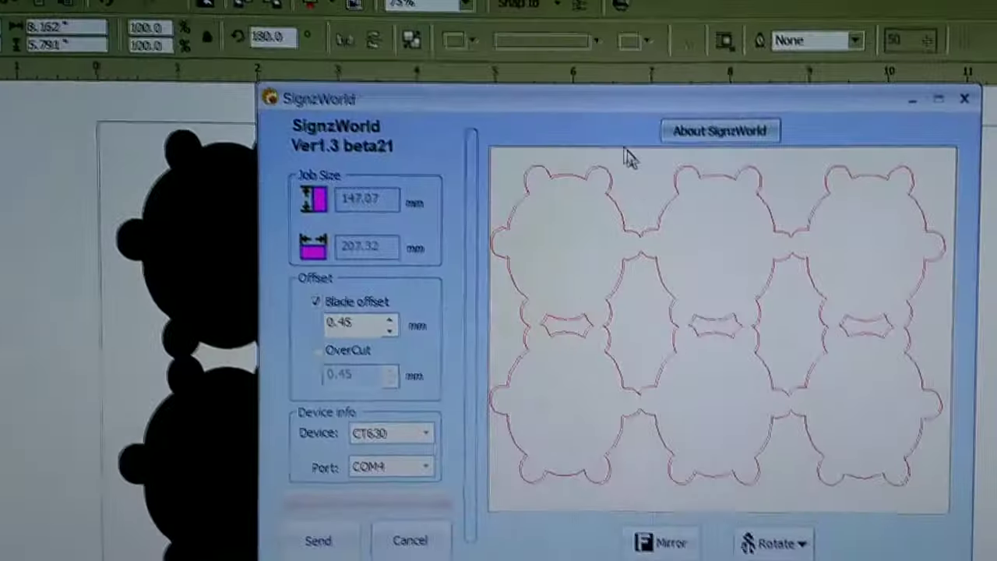